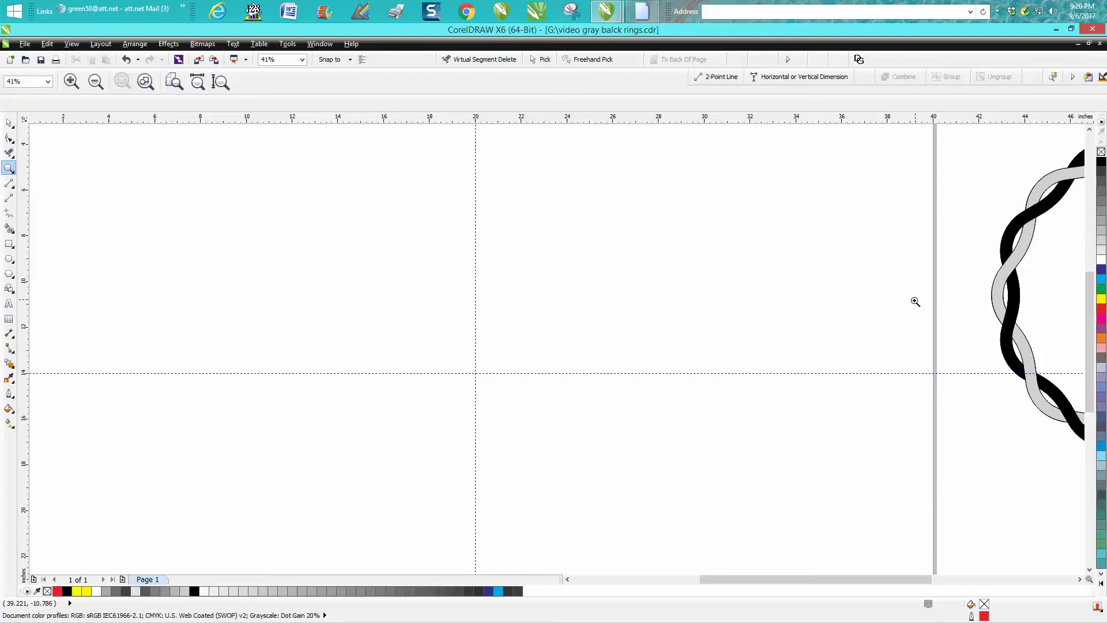
# Draw an eight-sided polygon about 15.7 inches wide and center it on the page.
pyautogui.scroll(-2, 857, 308)
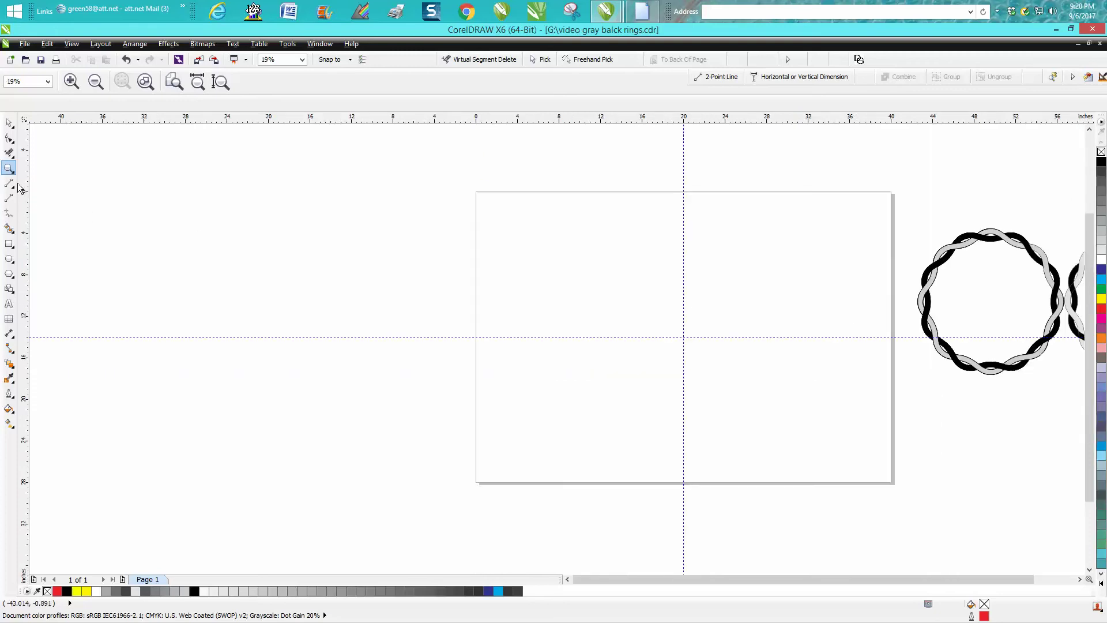
pyautogui.click(9, 274)
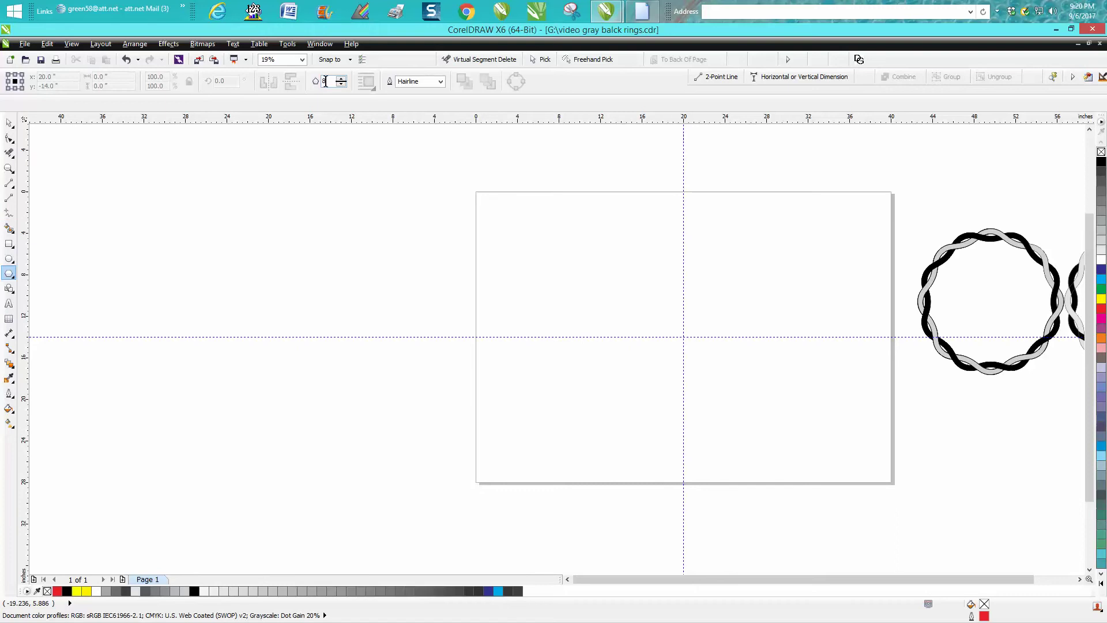
pyautogui.moveTo(761, 247); pyautogui.dragTo(652, 413)
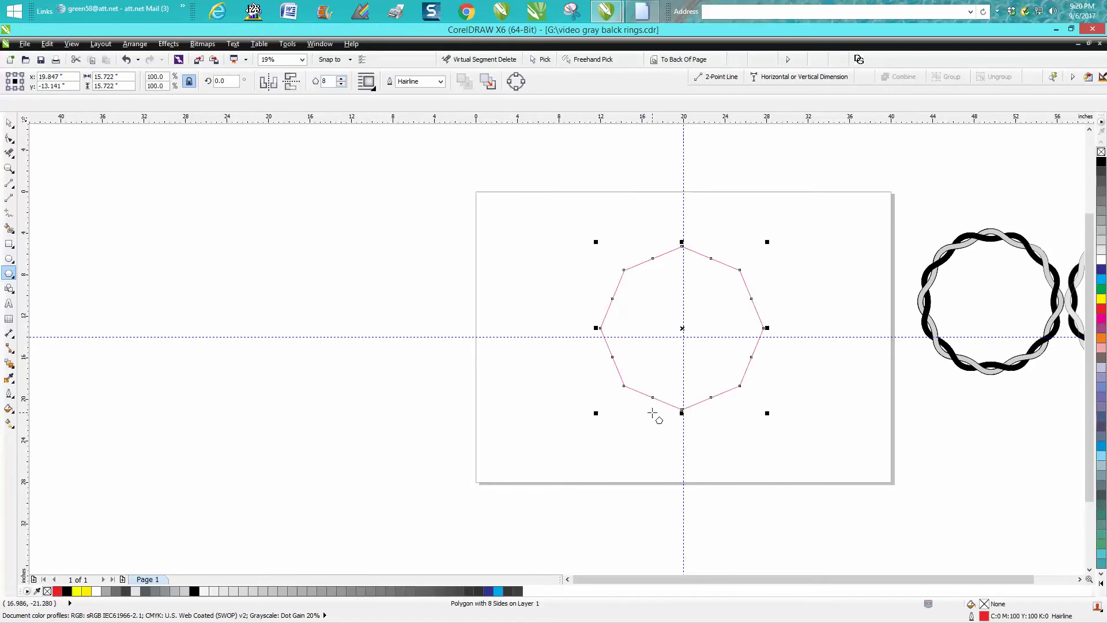
pyautogui.press('p')
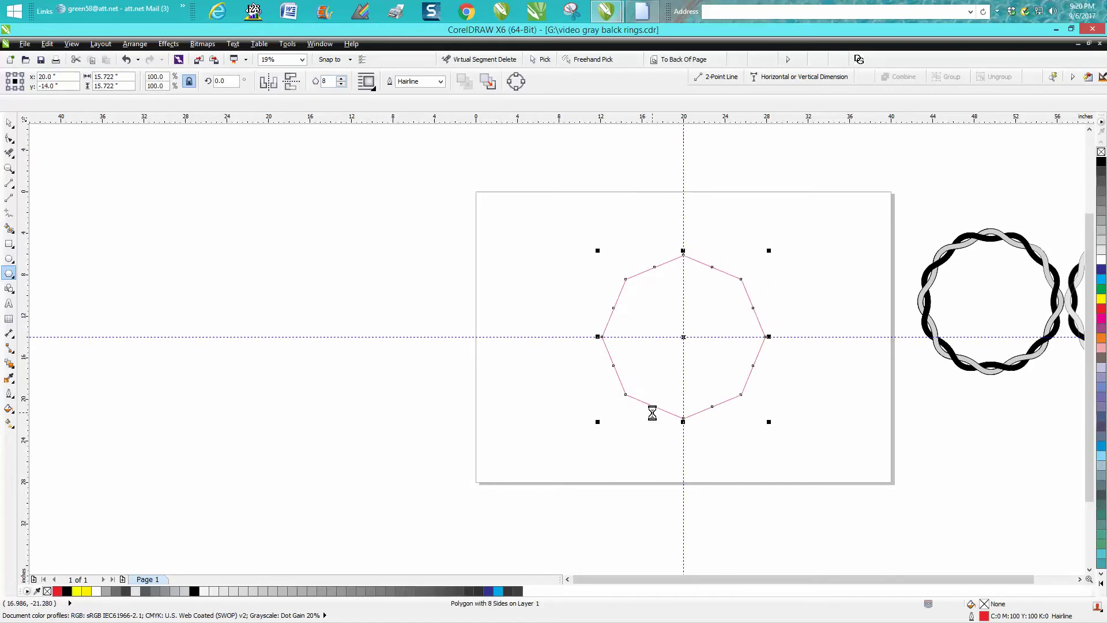
# Reshape the octagon into an eight-pointed star by moving a mid-side node inward.
pyautogui.click(10, 168)
pyautogui.moveTo(571, 238); pyautogui.dragTo(868, 450)
pyautogui.click(9, 138)
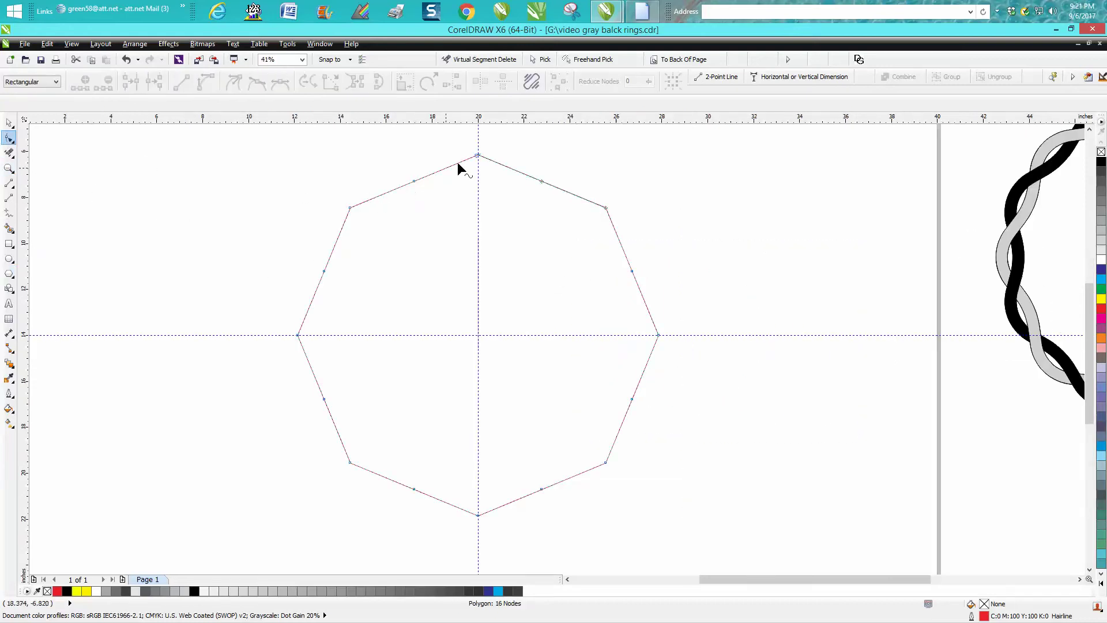
pyautogui.moveTo(413, 182); pyautogui.dragTo(425, 206)
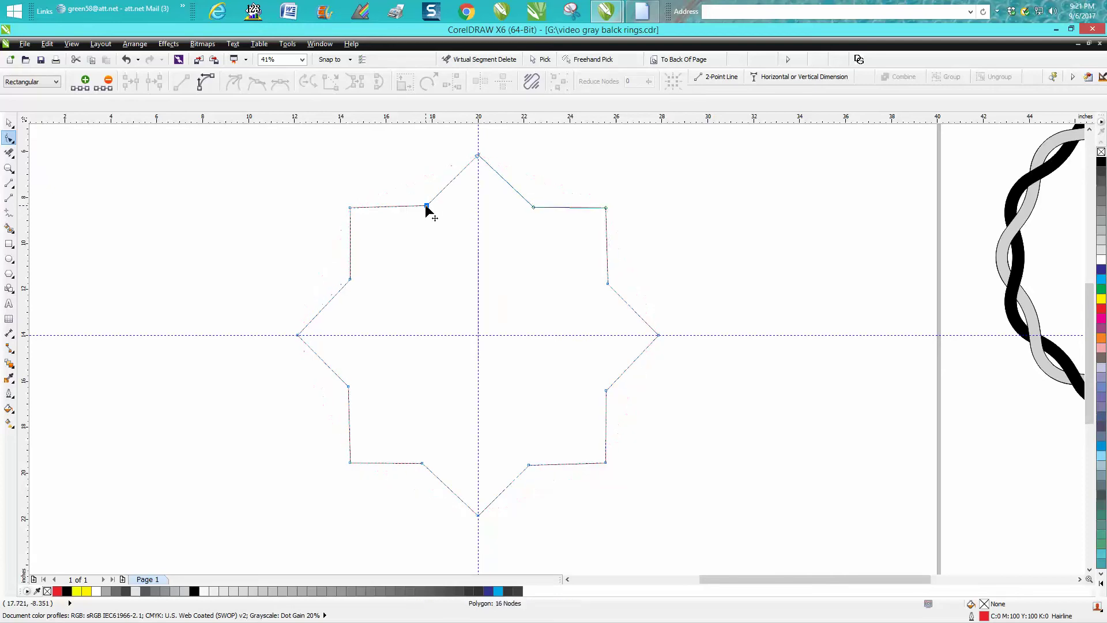
# Fillet all corners of the star with a 2.0-inch radius and close the fillet settings.
pyautogui.click(10, 123)
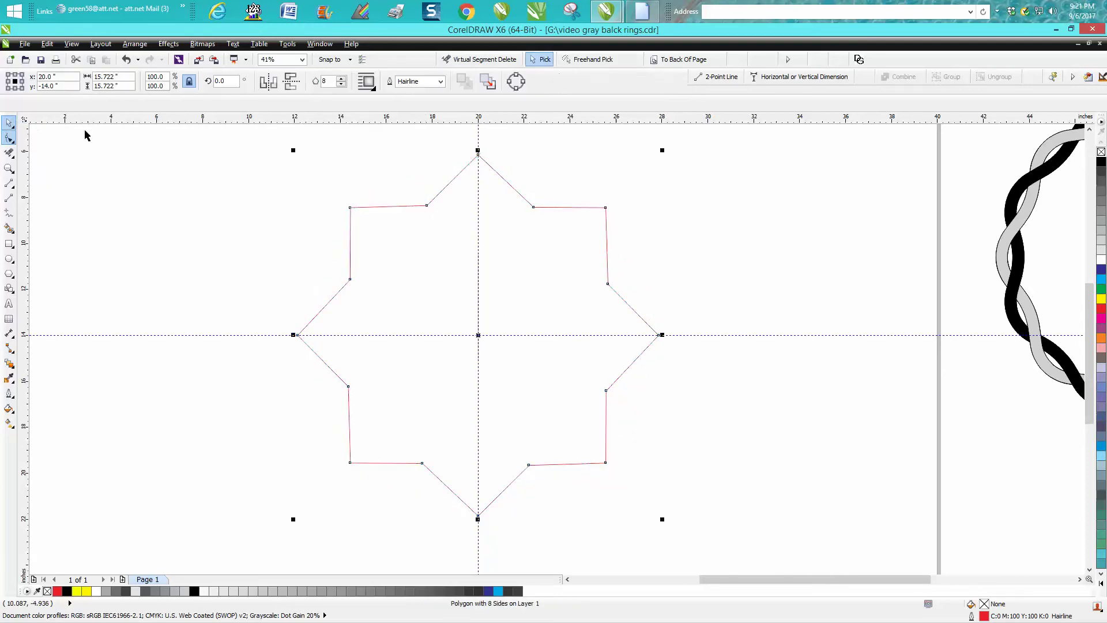
pyautogui.click(319, 44)
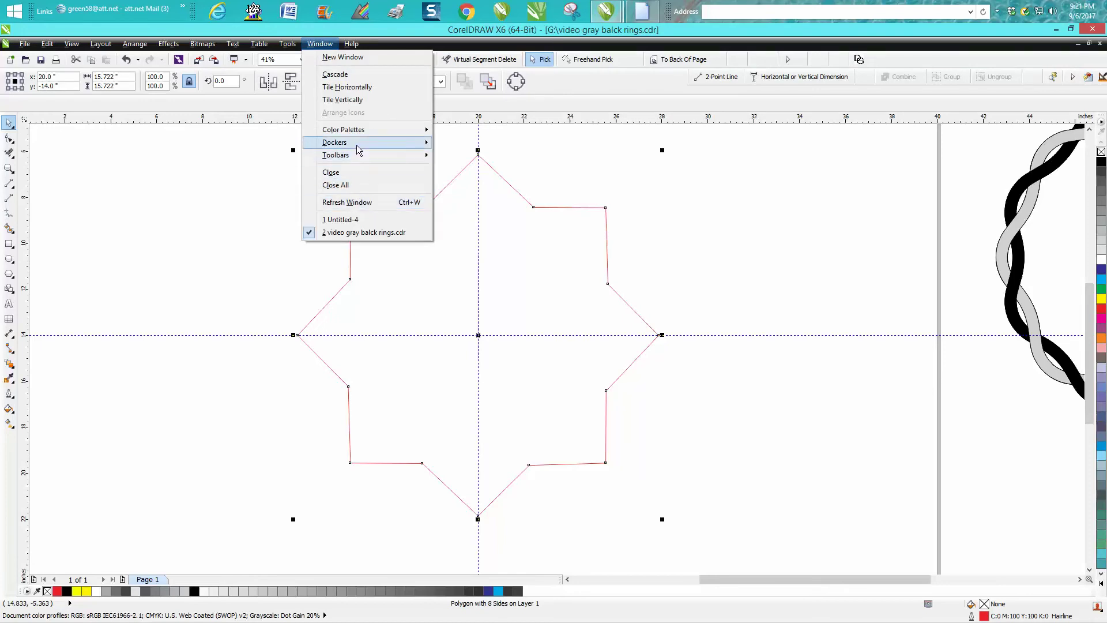
pyautogui.moveTo(358, 148)
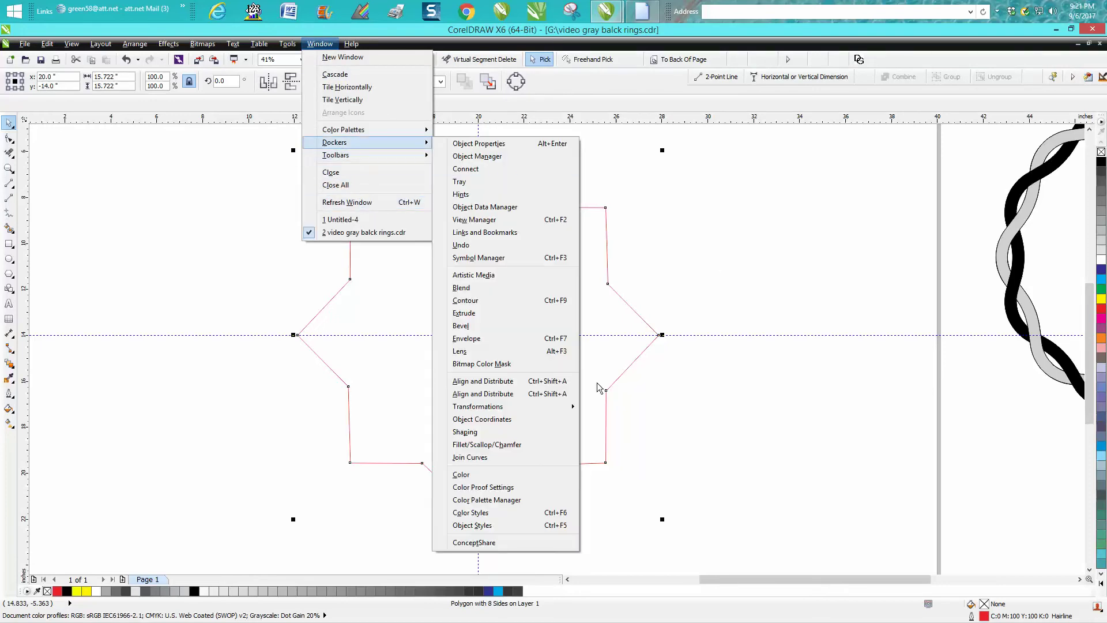
pyautogui.click(487, 444)
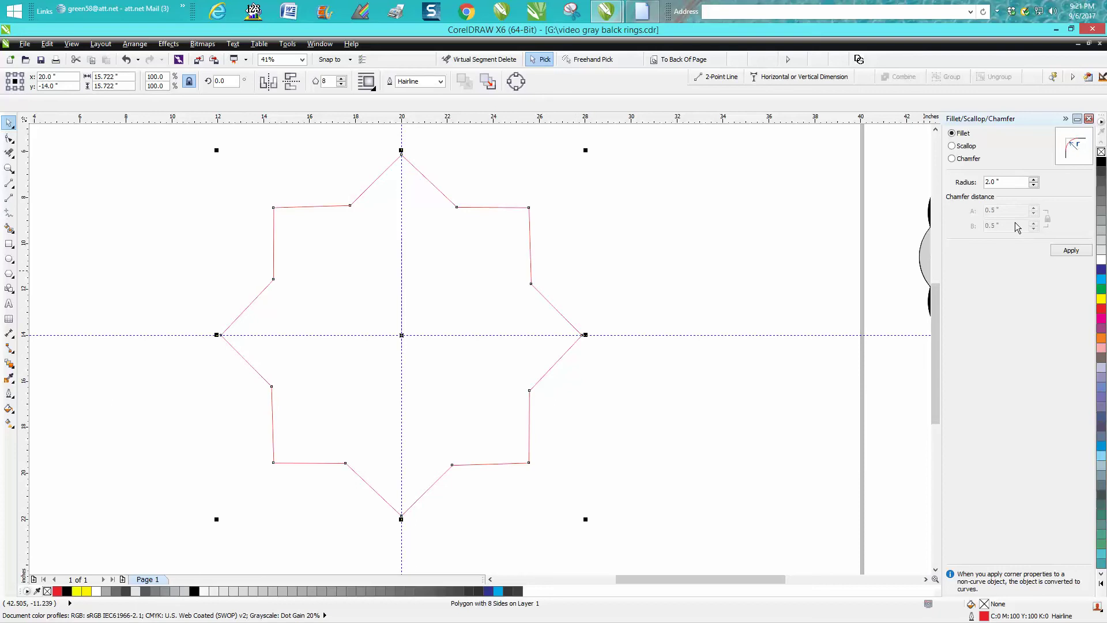
pyautogui.click(1066, 254)
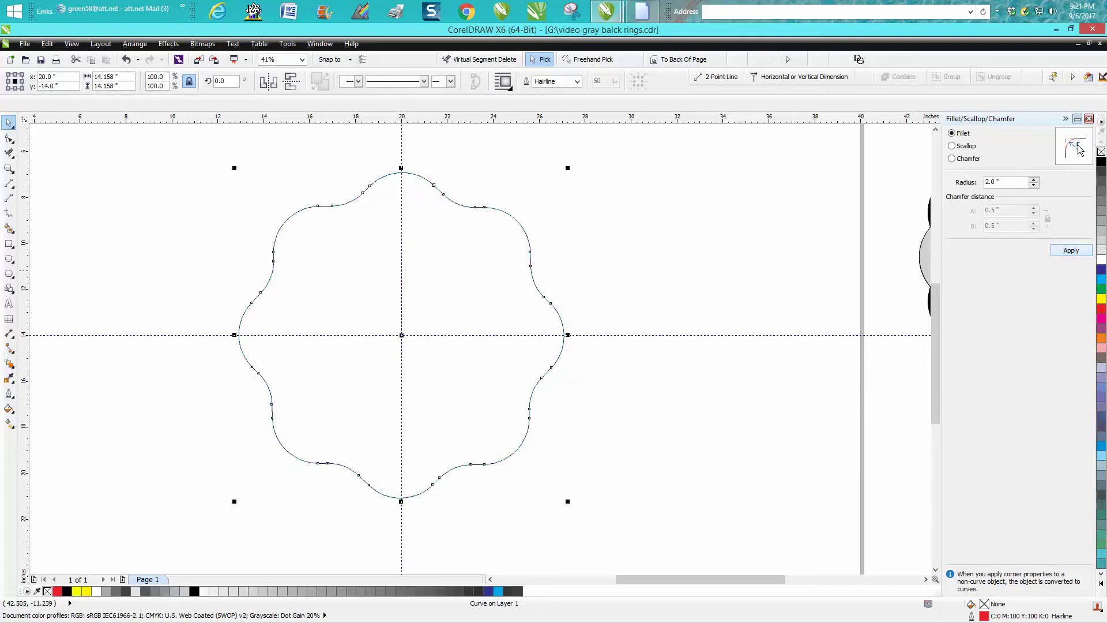
pyautogui.click(1088, 119)
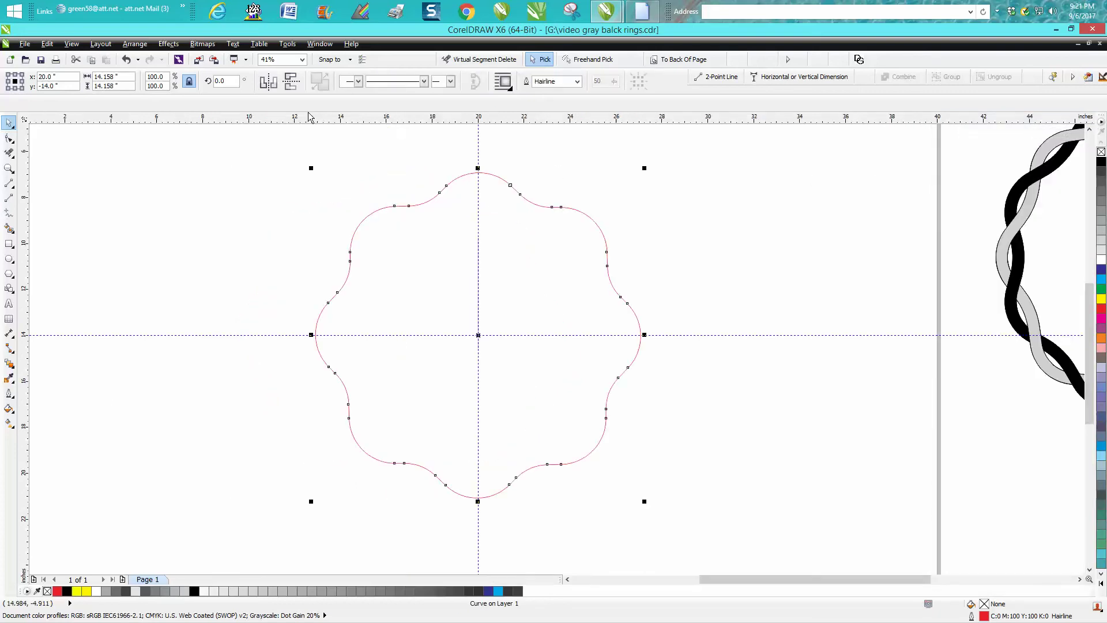
# Apply a one-step inside contour with a 0.5-inch offset and red outline to the wavy shape.
pyautogui.click(169, 44)
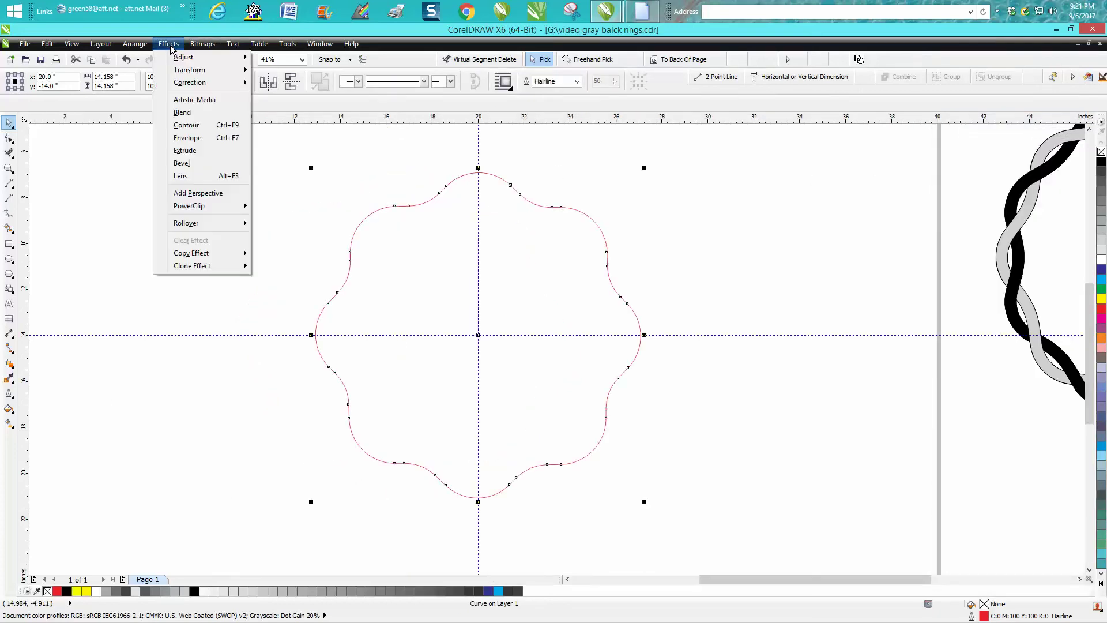
pyautogui.click(186, 125)
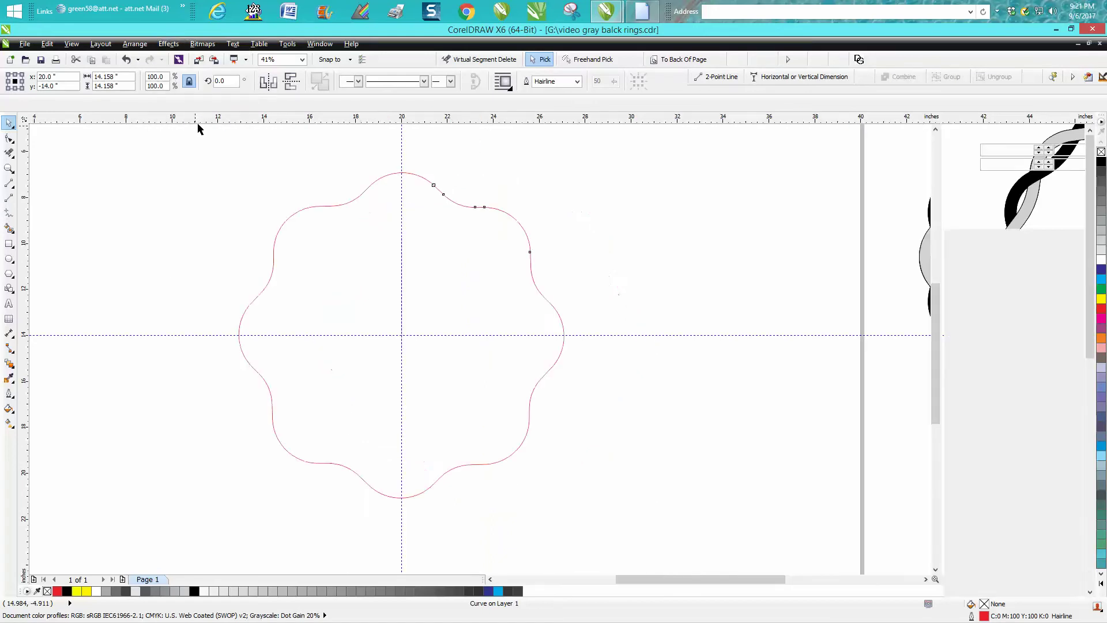
pyautogui.click(1048, 229)
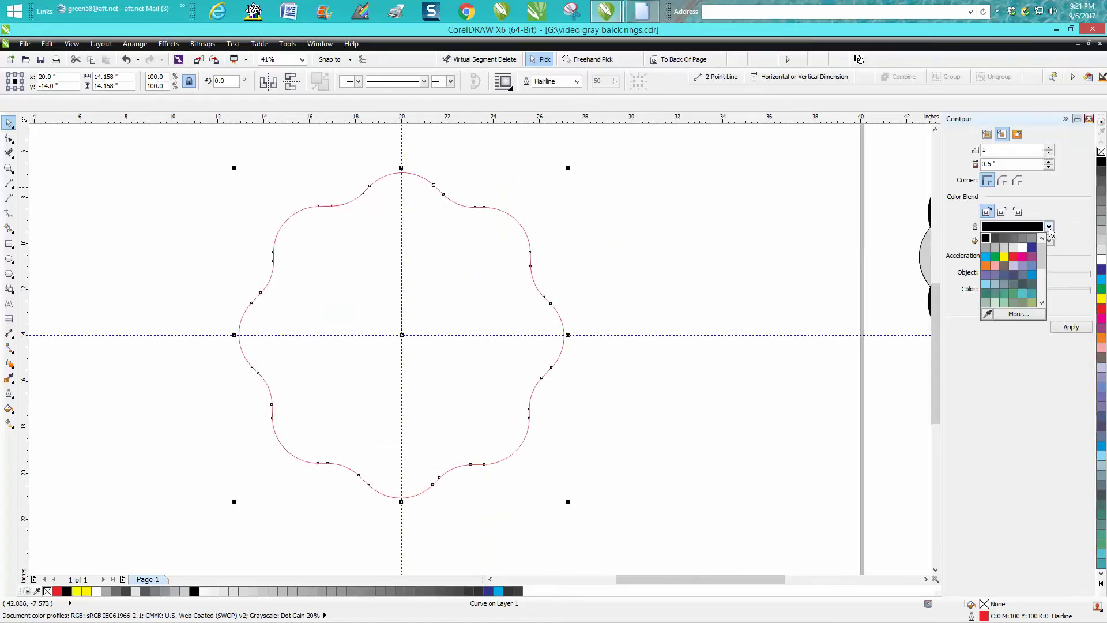
pyautogui.click(1018, 261)
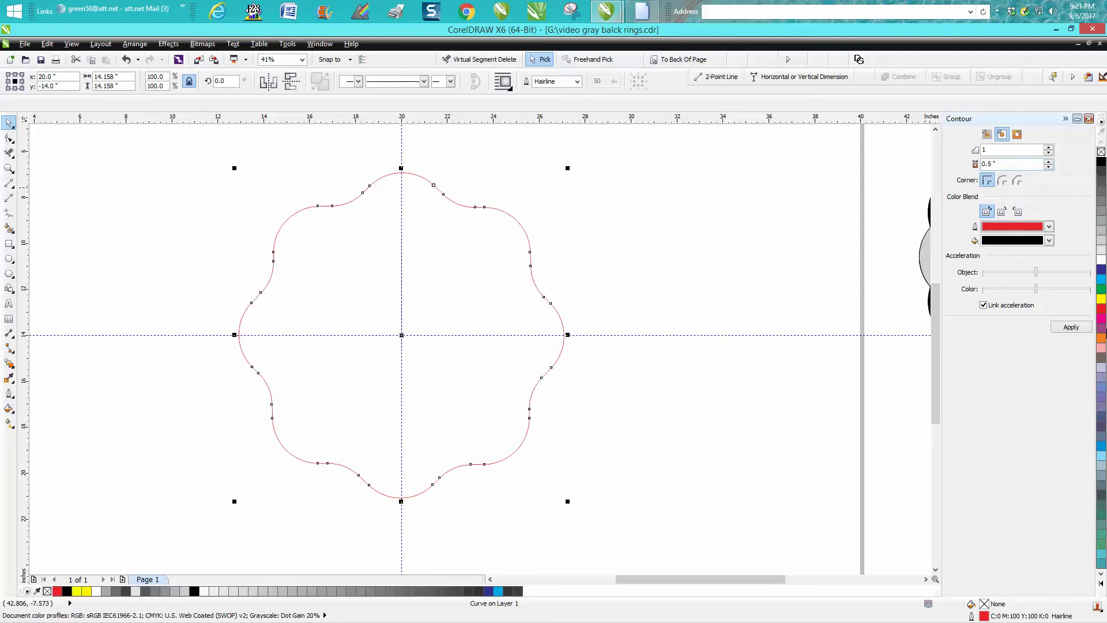
pyautogui.click(1071, 327)
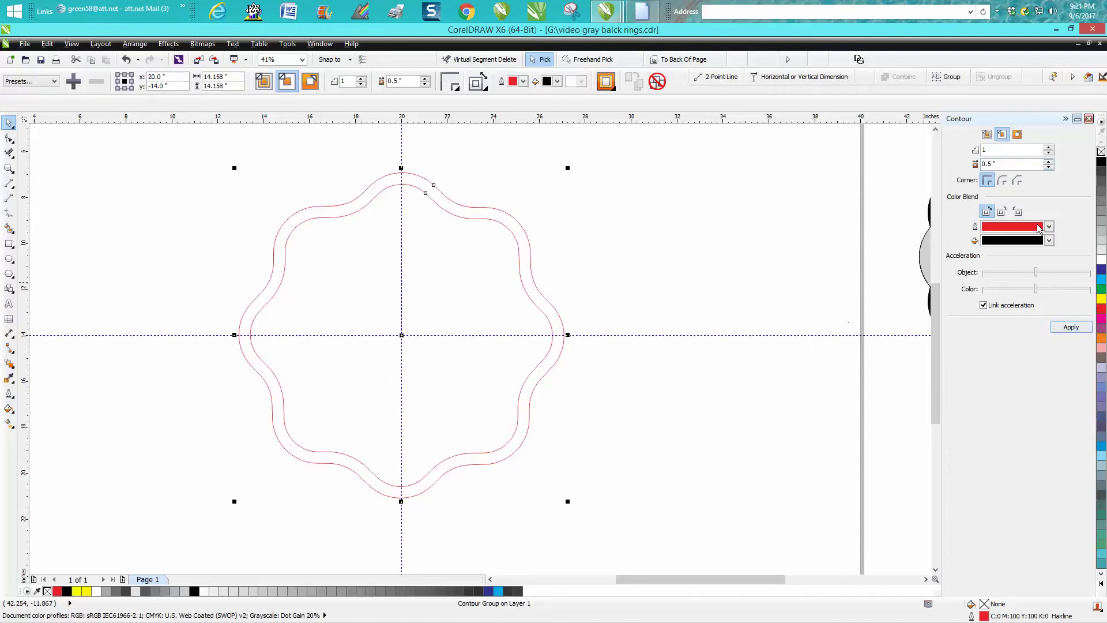
pyautogui.click(1089, 120)
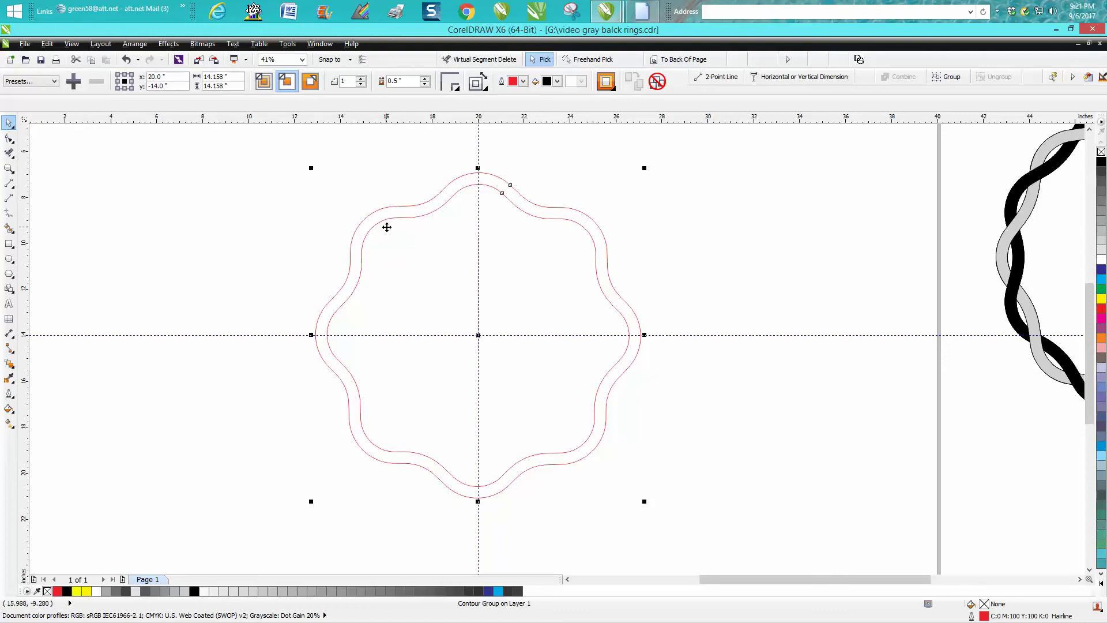
# Break the contour group apart, then select all the wavy outlines and group them.
pyautogui.click(375, 203)
pyautogui.click(393, 218)
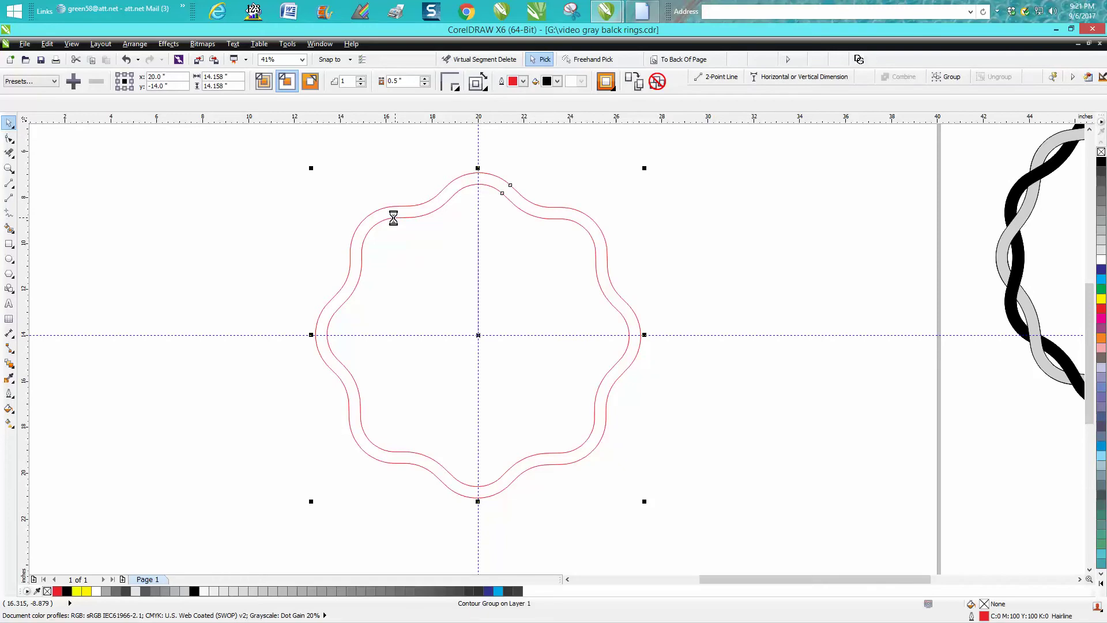
pyautogui.click(233, 173)
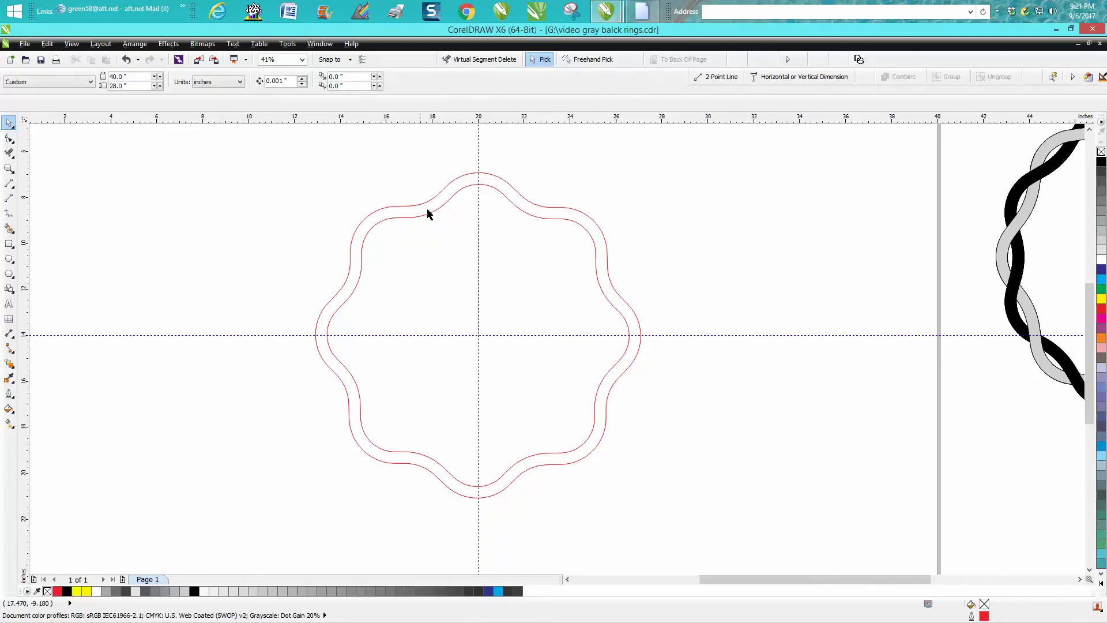
pyautogui.click(467, 185)
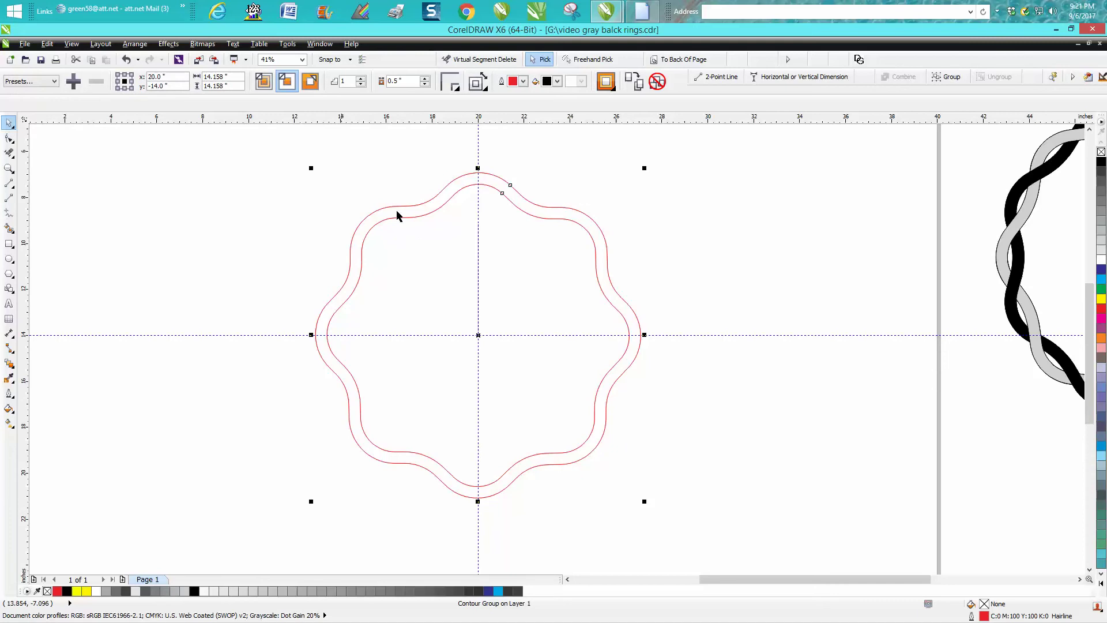
pyautogui.click(480, 336)
pyautogui.click(135, 44)
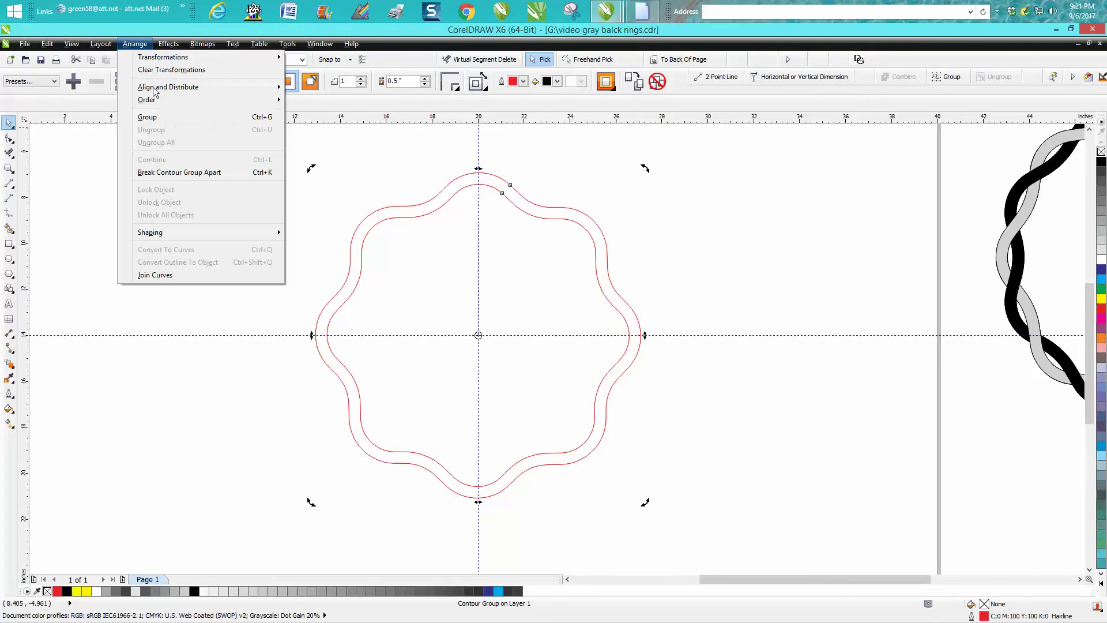
pyautogui.click(191, 173)
pyautogui.click(447, 202)
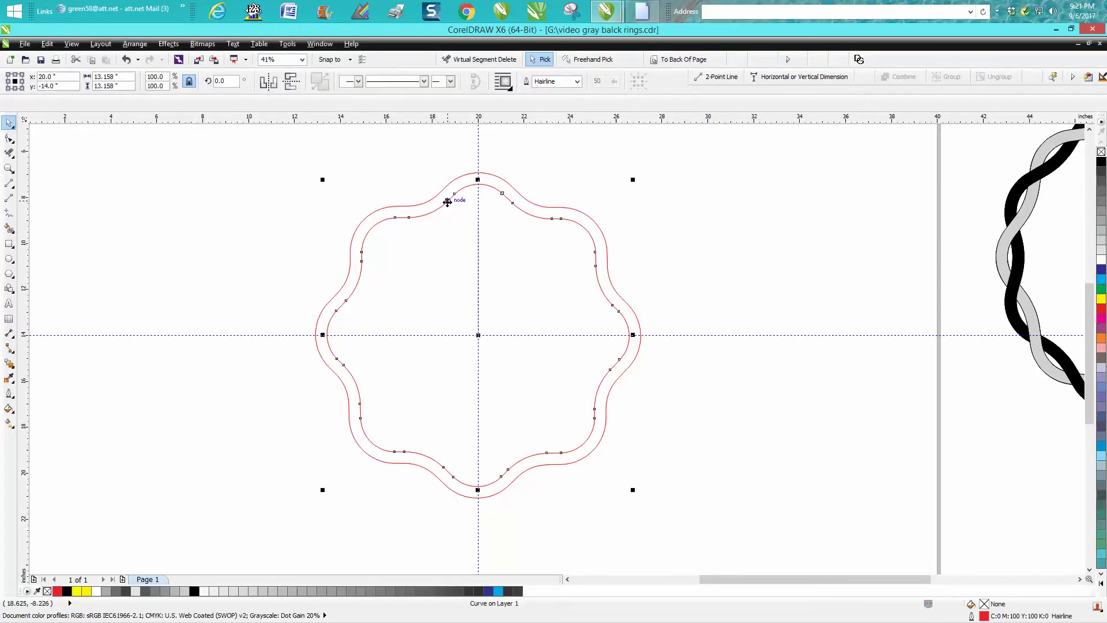
pyautogui.moveTo(300, 162); pyautogui.dragTo(715, 497)
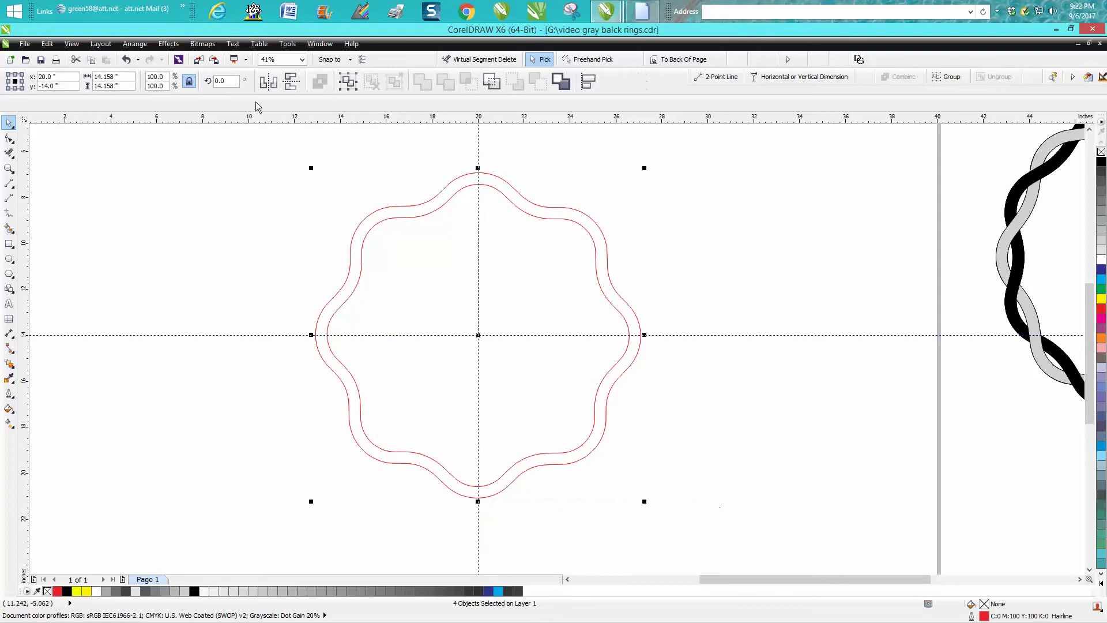
pyautogui.hotkey('ctrl', 'g')
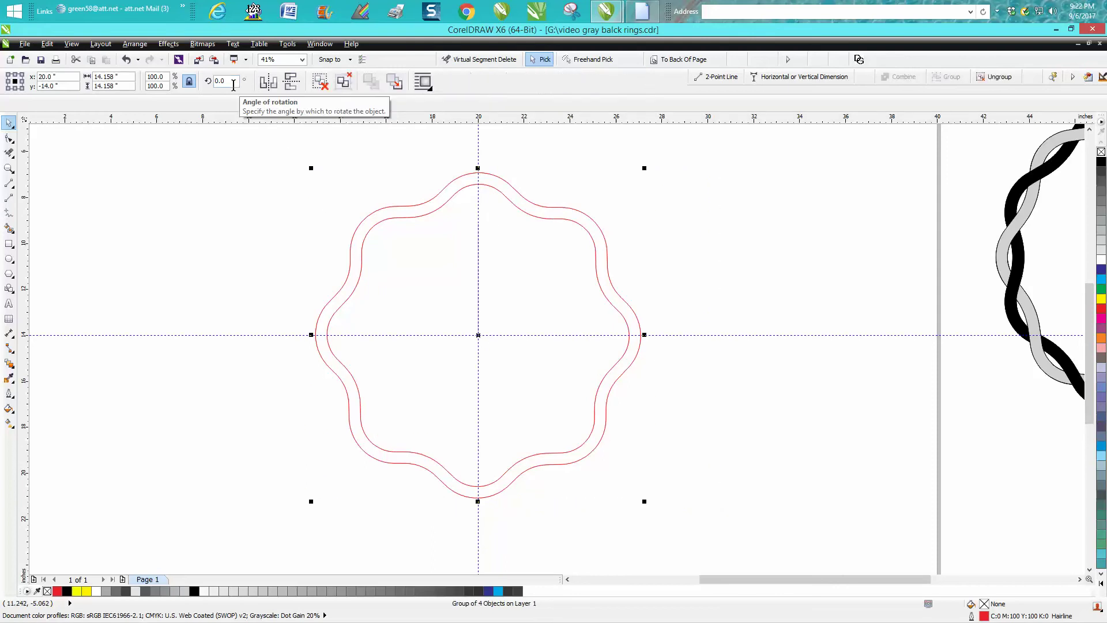
# Try rotating the grouped wavy outlines by 22.5 degrees and undo the rotation.
pyautogui.click(235, 80)
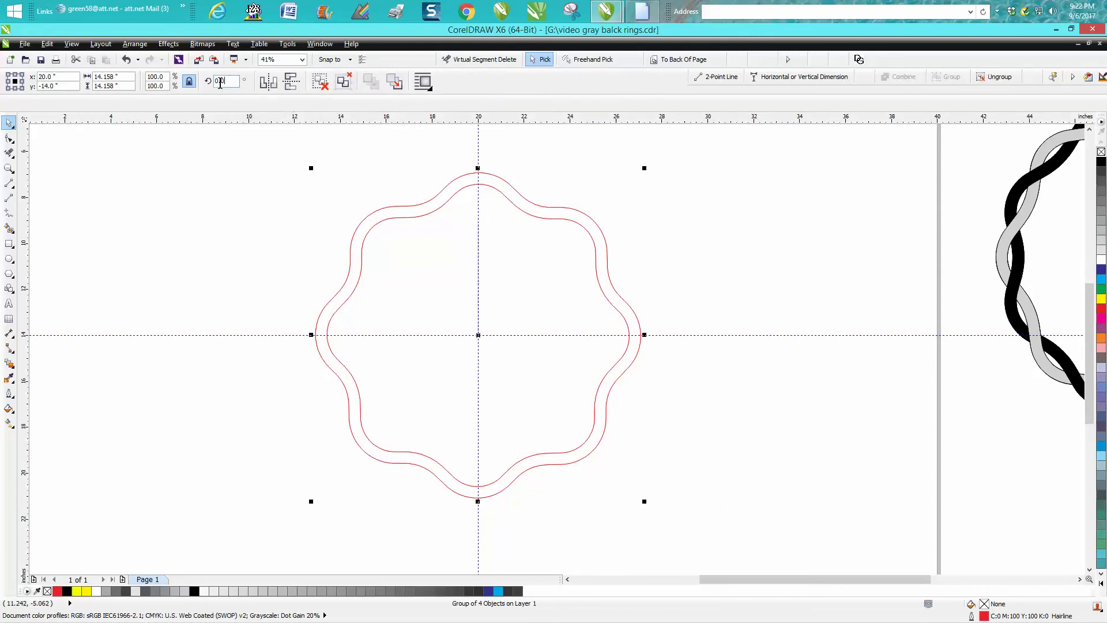
pyautogui.write('22.5')
pyautogui.press('Return')
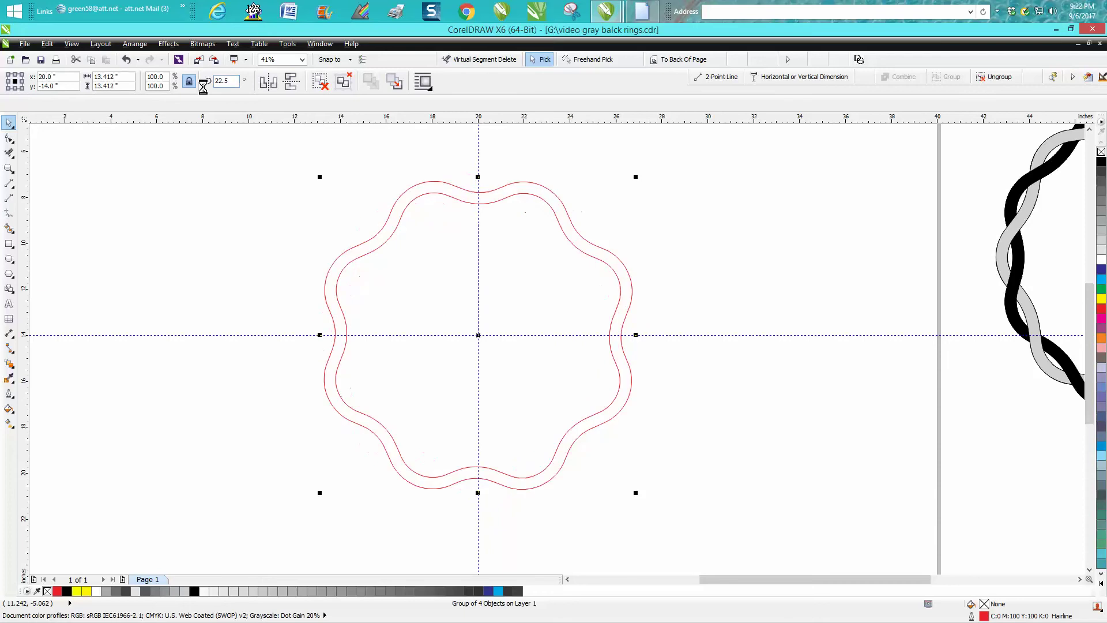
pyautogui.click(126, 60)
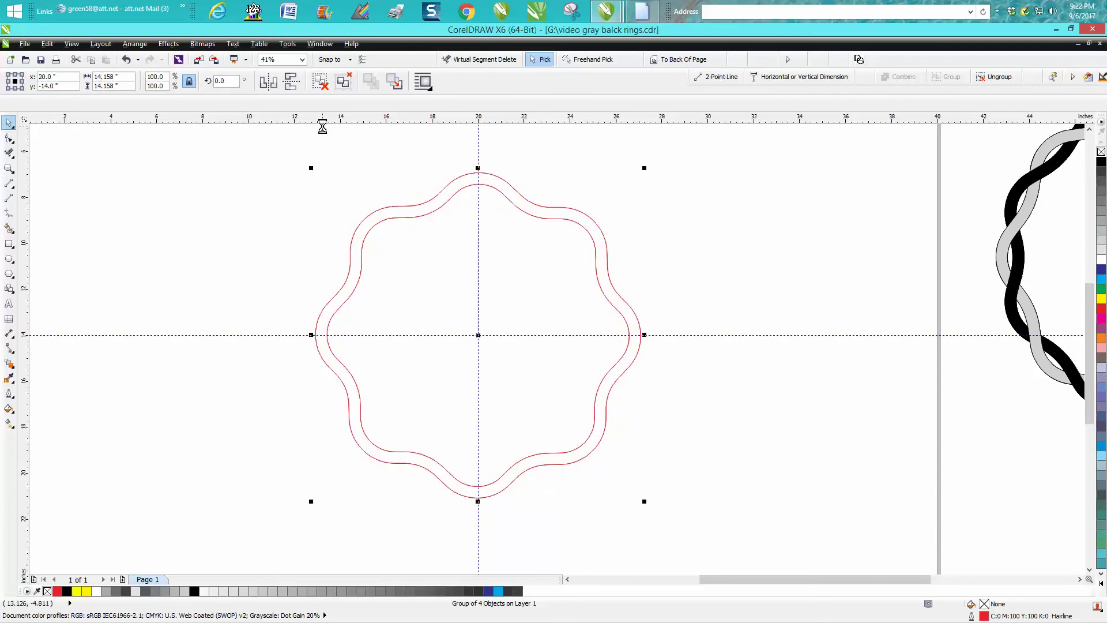
# Create a duplicate of the wavy ring group rotated 22.5 degrees about the same center.
pyautogui.doubleClick(219, 81)
pyautogui.write('22.5')
pyautogui.press('Return')
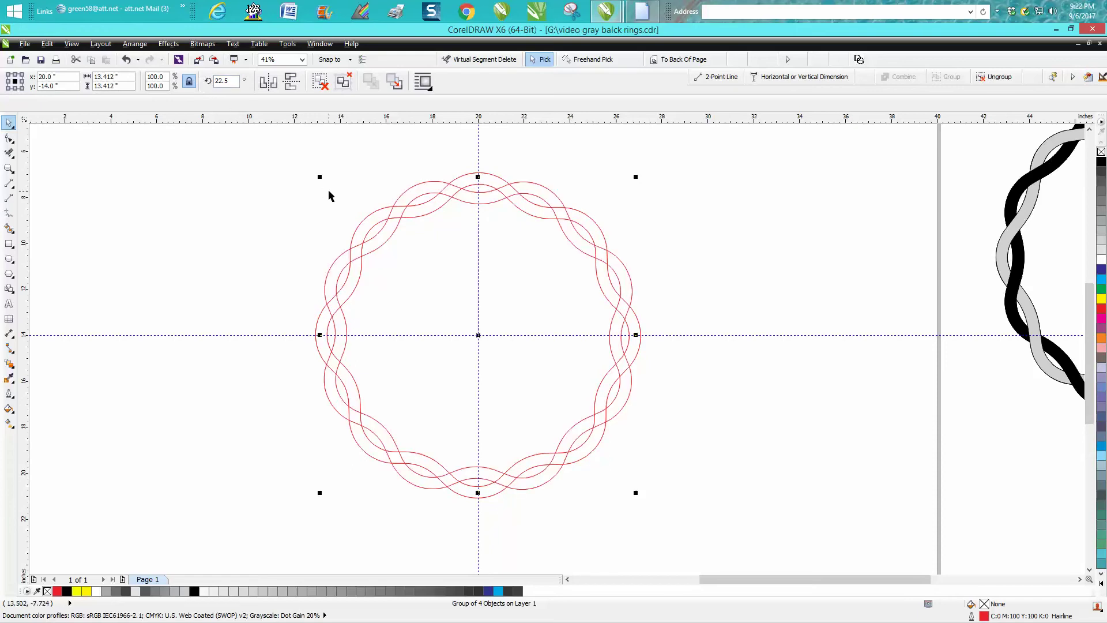
# Draw a vertical two-point line about 8.3 inches long from the rings' center upward past their outer edge.
pyautogui.click(14, 188)
pyautogui.click(49, 197)
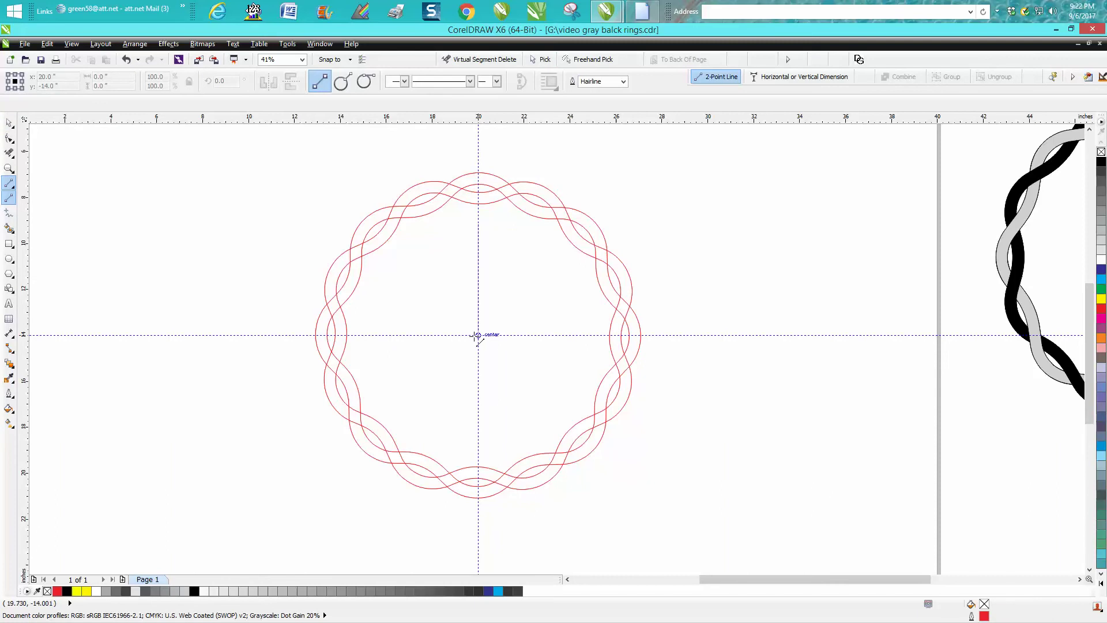
pyautogui.moveTo(478, 335); pyautogui.dragTo(478, 139)
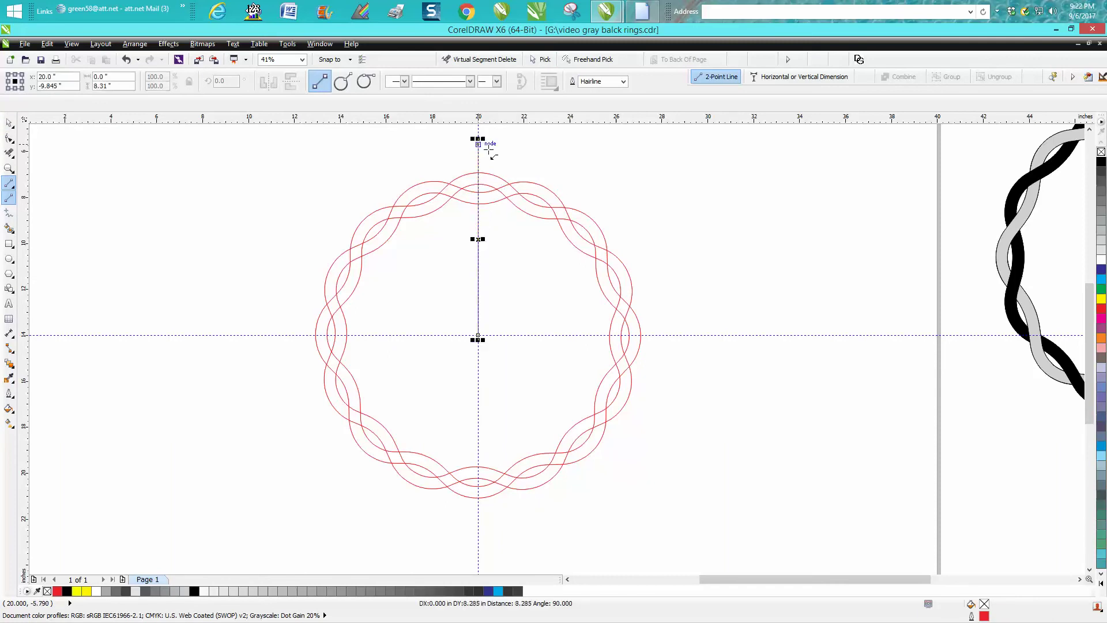
# Move the vertical line's rotation center to its lower end at the center of the rings.
pyautogui.click(9, 123)
pyautogui.click(478, 239)
pyautogui.moveTo(478, 239); pyautogui.dragTo(480, 334)
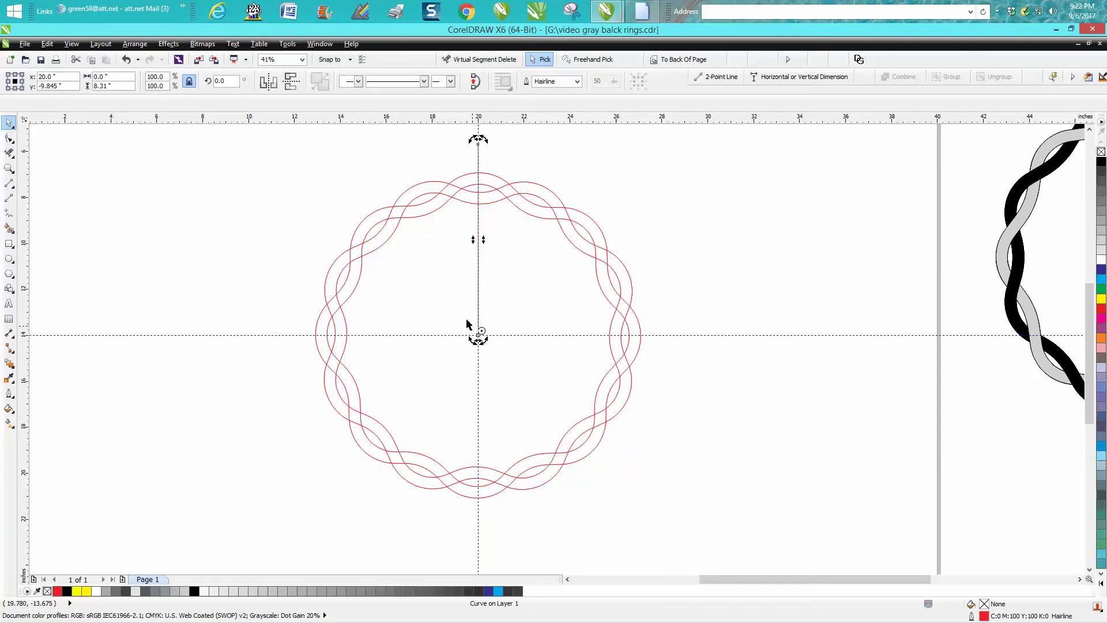
pyautogui.click(478, 259)
pyautogui.click(478, 259)
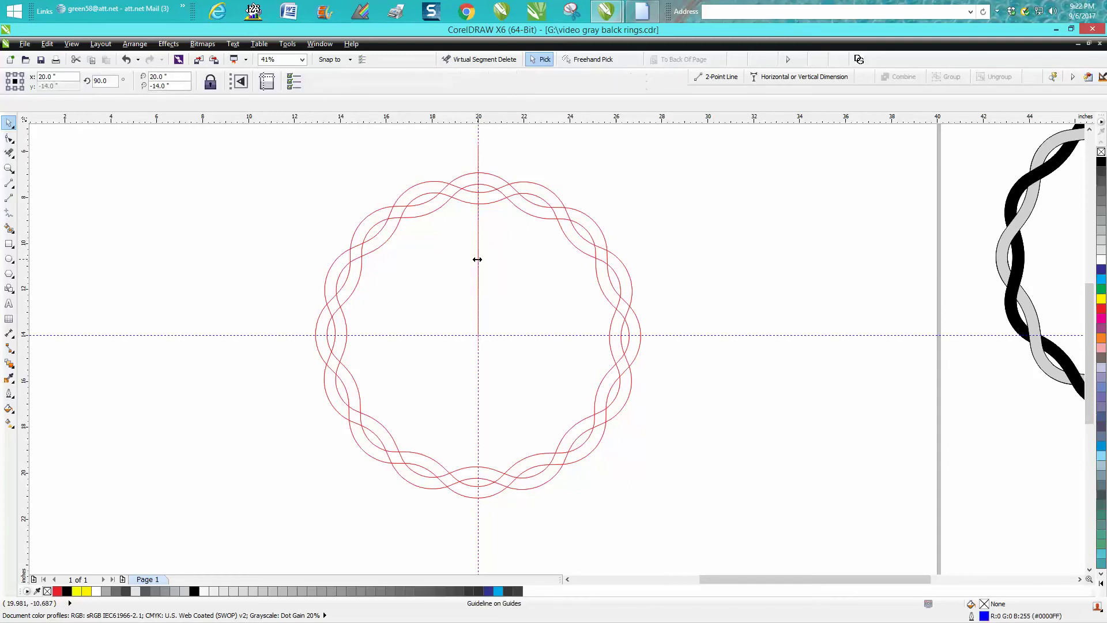
pyautogui.click(479, 258)
pyautogui.click(479, 257)
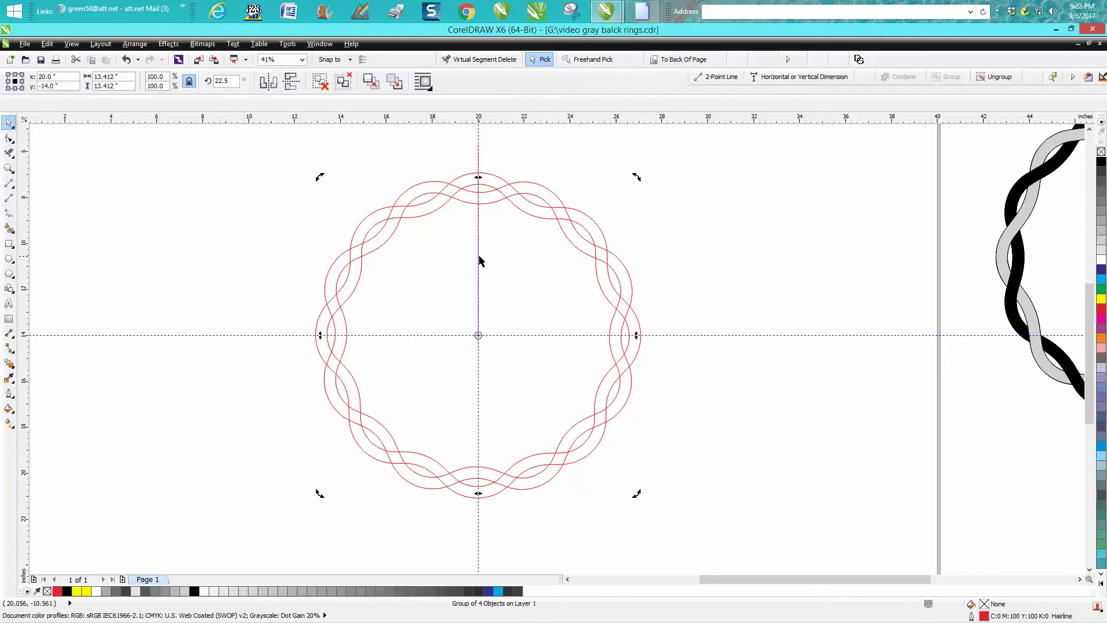
pyautogui.click(679, 278)
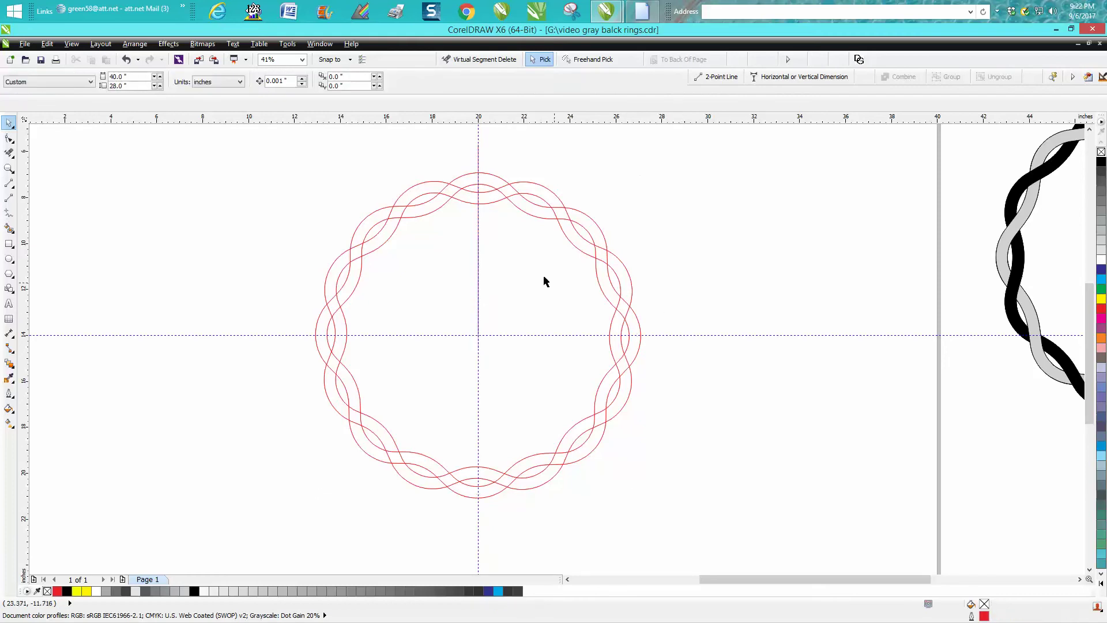
# Delete the vertical guideline and rotate the vertical line 45 degrees about its end at the rings' center.
pyautogui.click(478, 137)
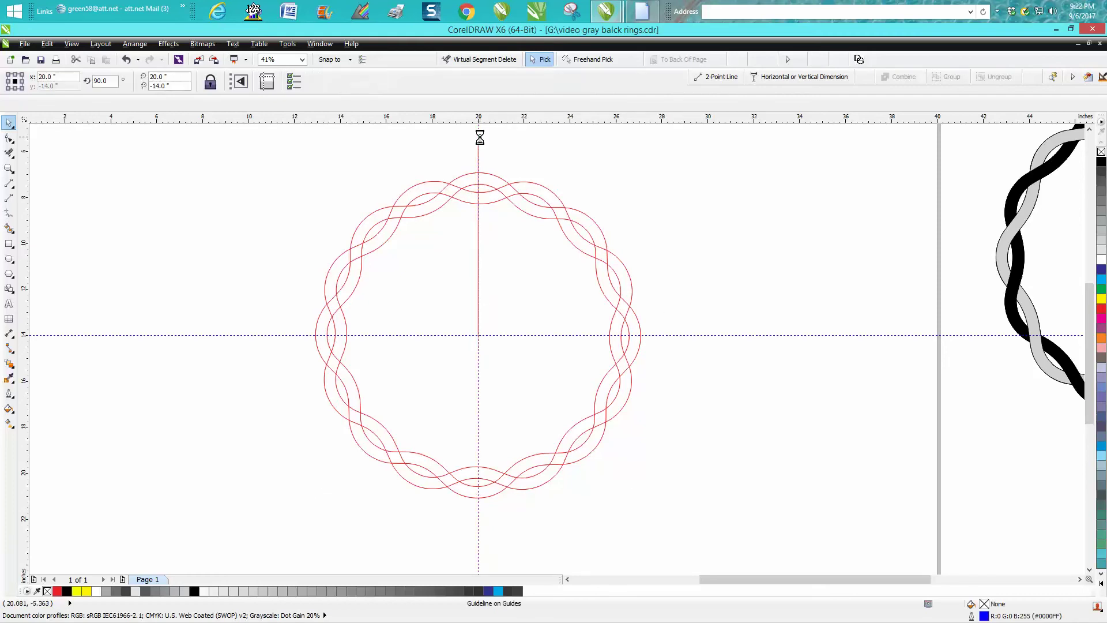
pyautogui.click(478, 164)
pyautogui.click(478, 164)
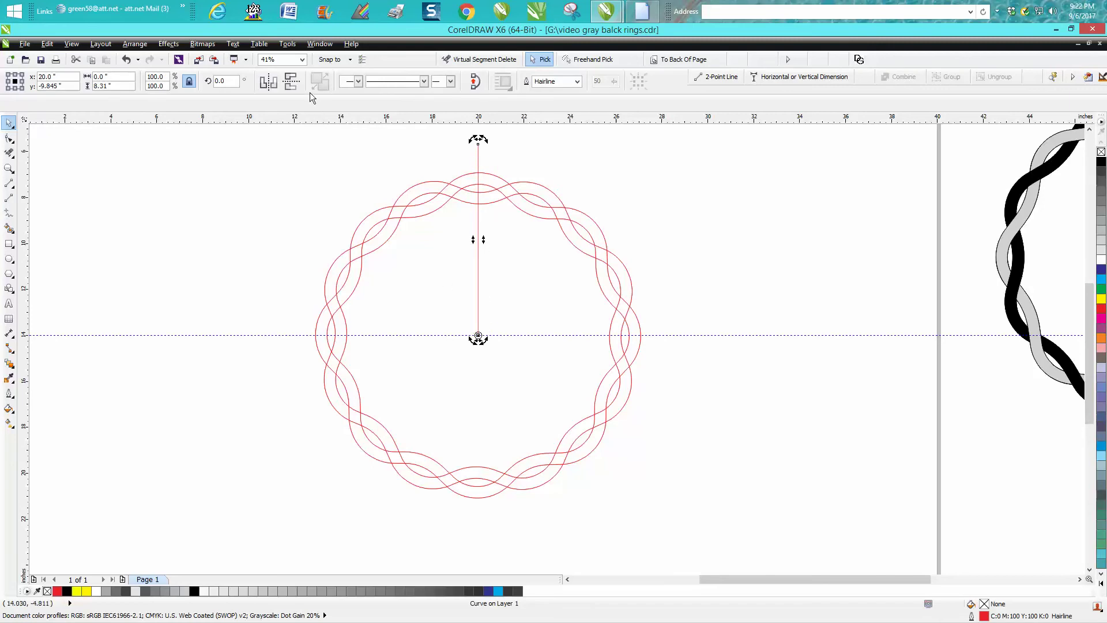
pyautogui.moveTo(236, 82); pyautogui.dragTo(198, 83)
pyautogui.write('45')
pyautogui.press('Return')
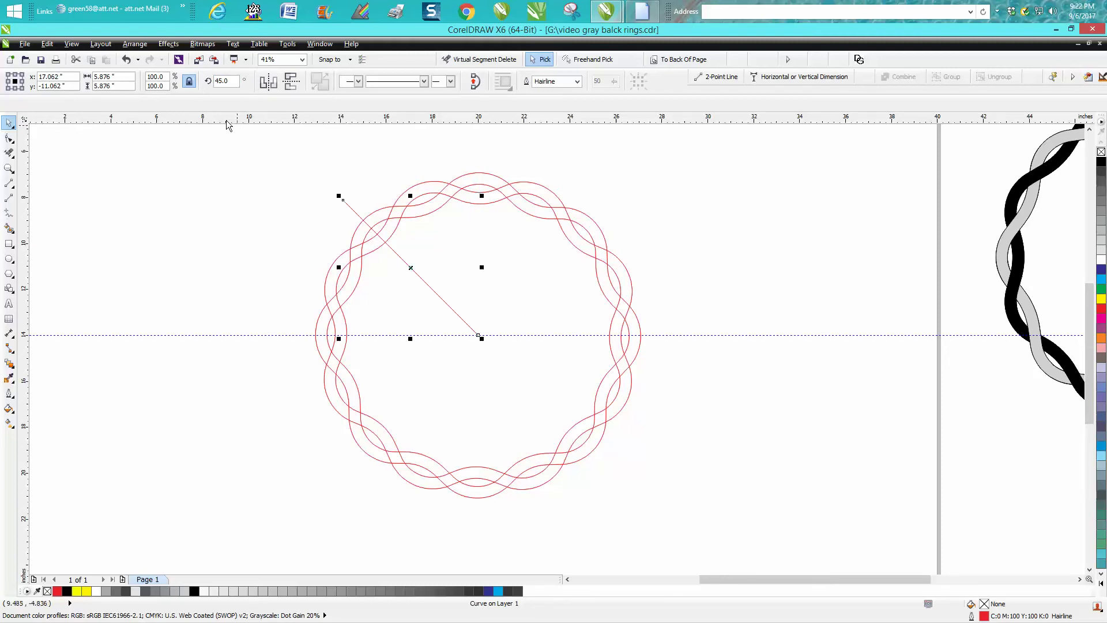
# Create a copy of the angled line at a rotation of 315 degrees about the rings' center.
pyautogui.moveTo(226, 81); pyautogui.dragTo(208, 85)
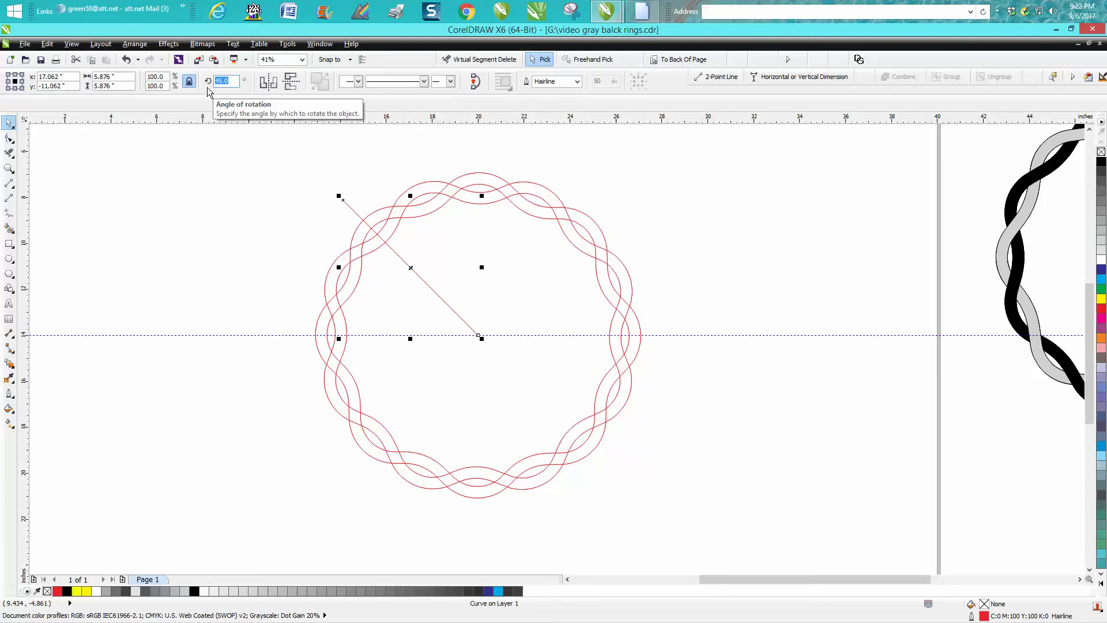
pyautogui.write('315')
pyautogui.press('Return')
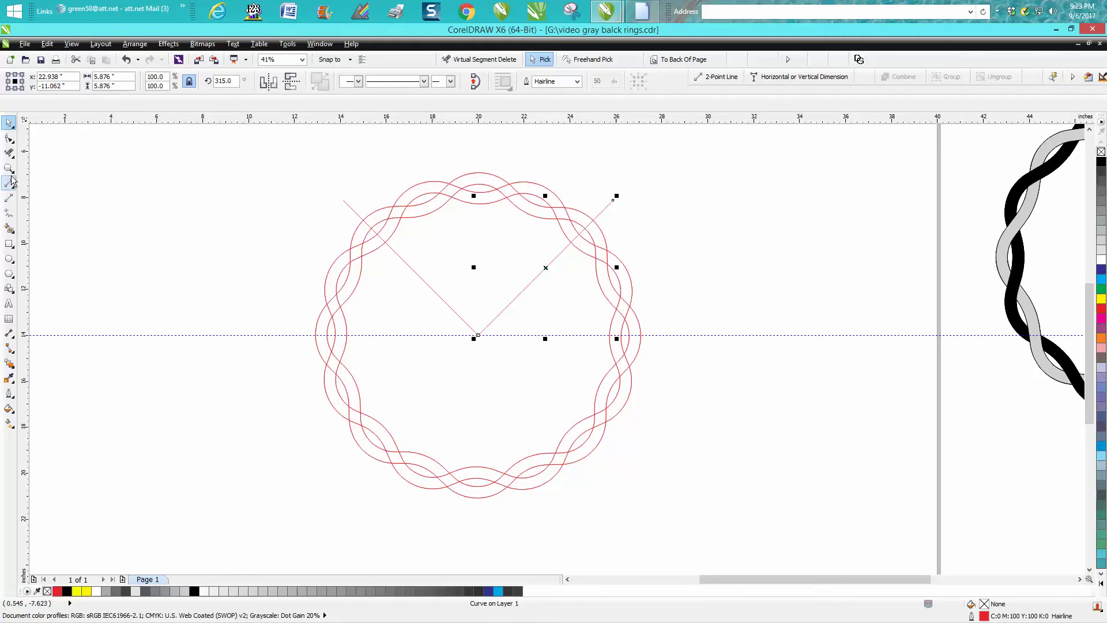
# Ungroup all objects in both wavy ring groups.
pyautogui.click(359, 258)
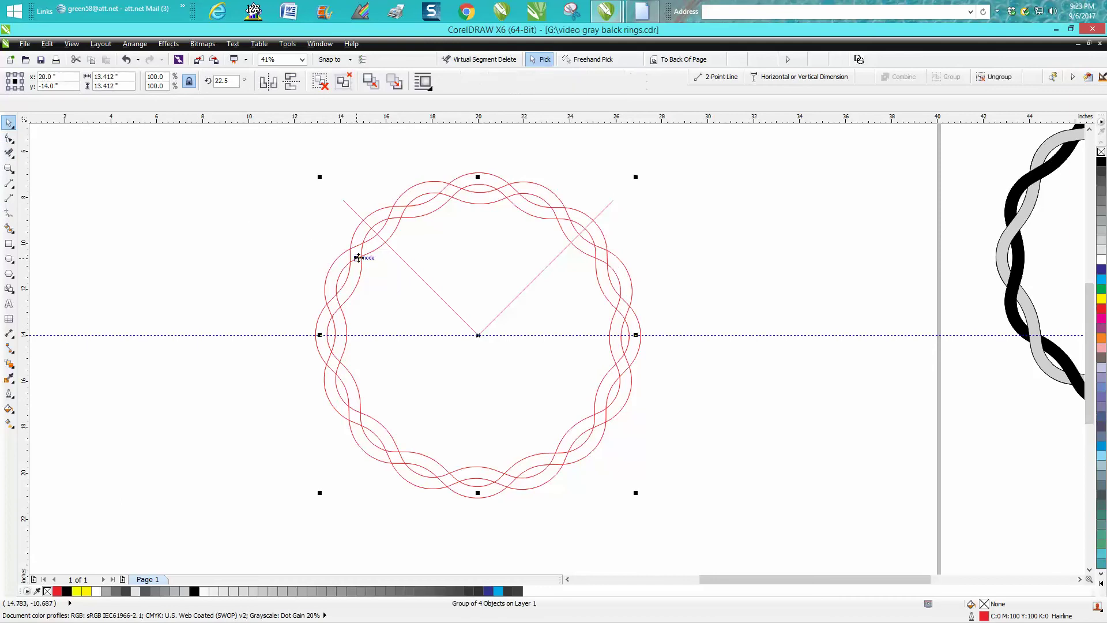
pyautogui.click(134, 44)
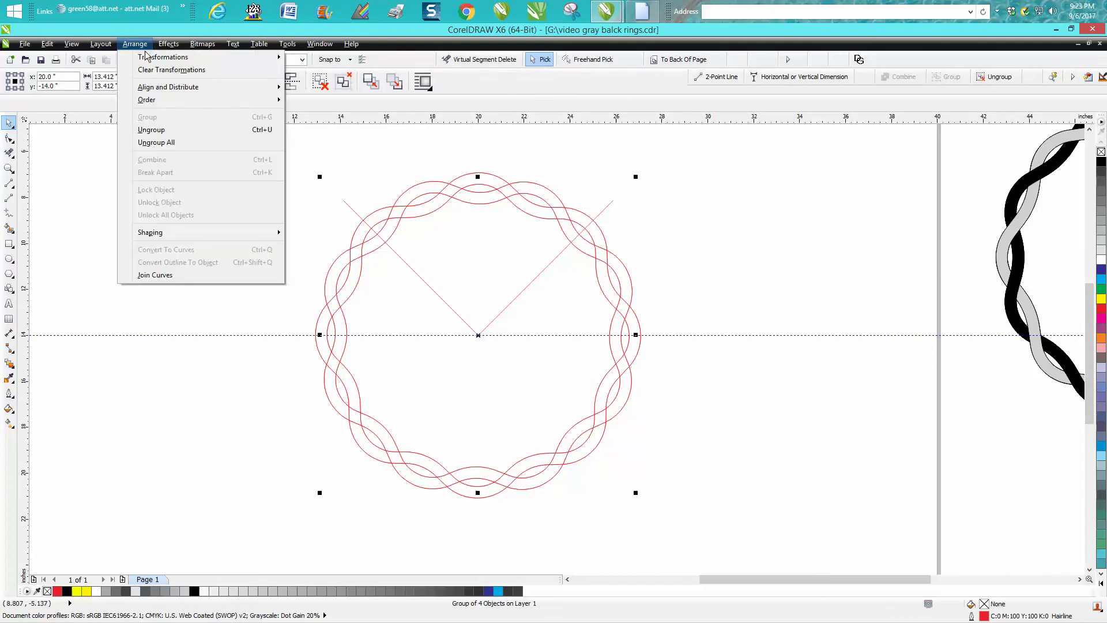
pyautogui.click(173, 142)
pyautogui.click(213, 158)
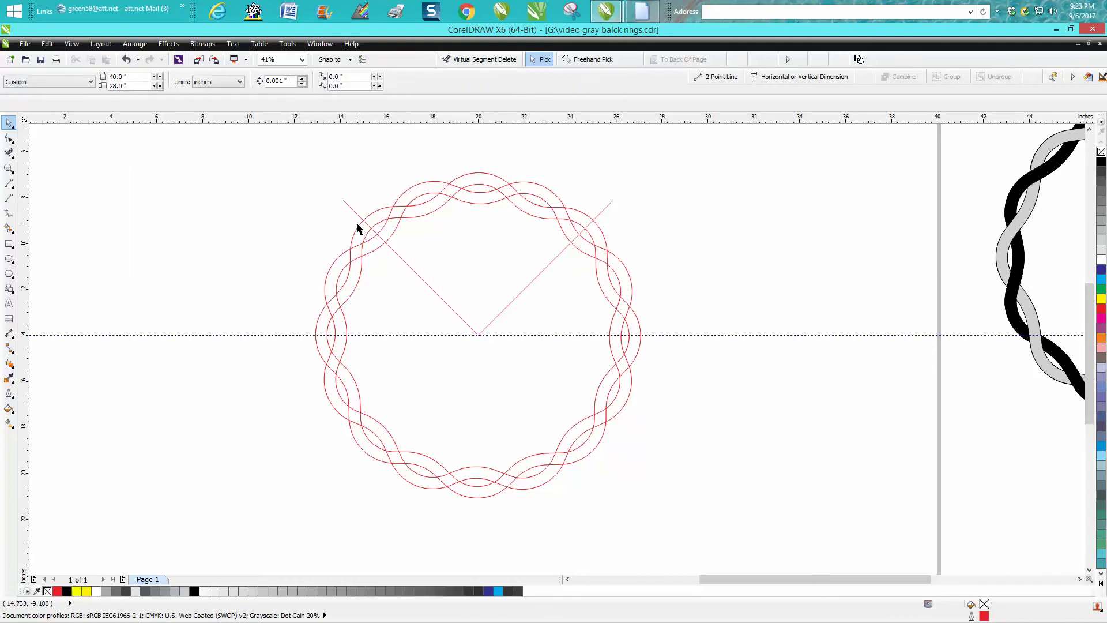
pyautogui.click(359, 229)
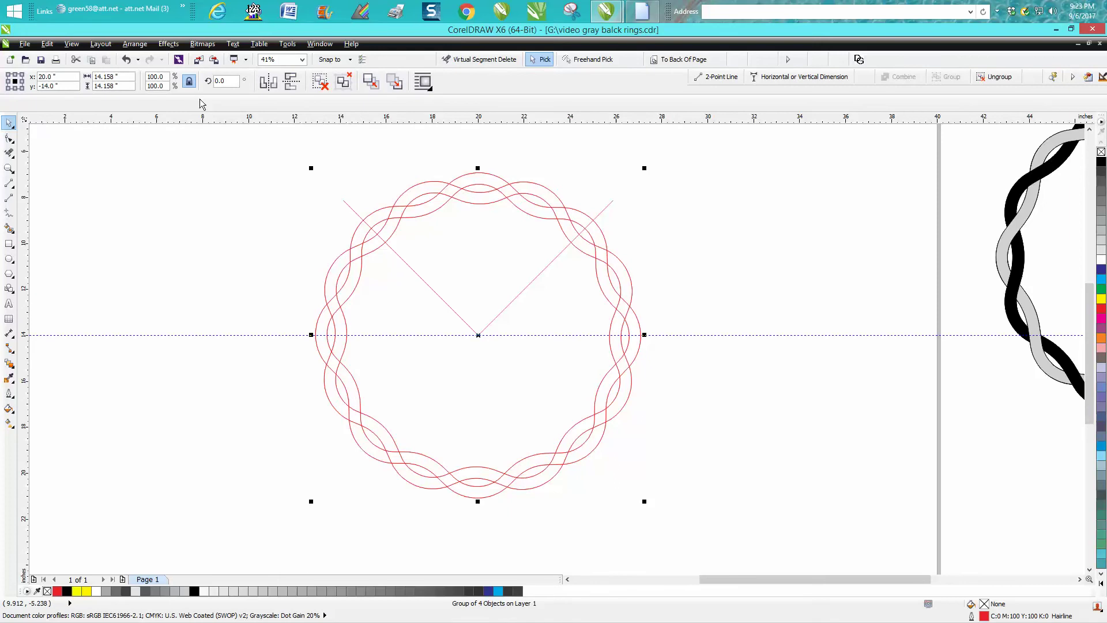
pyautogui.click(135, 43)
pyautogui.click(178, 147)
# Trim the wavy outline segments just below both angled lines with Virtual Segment Delete.
pyautogui.click(10, 153)
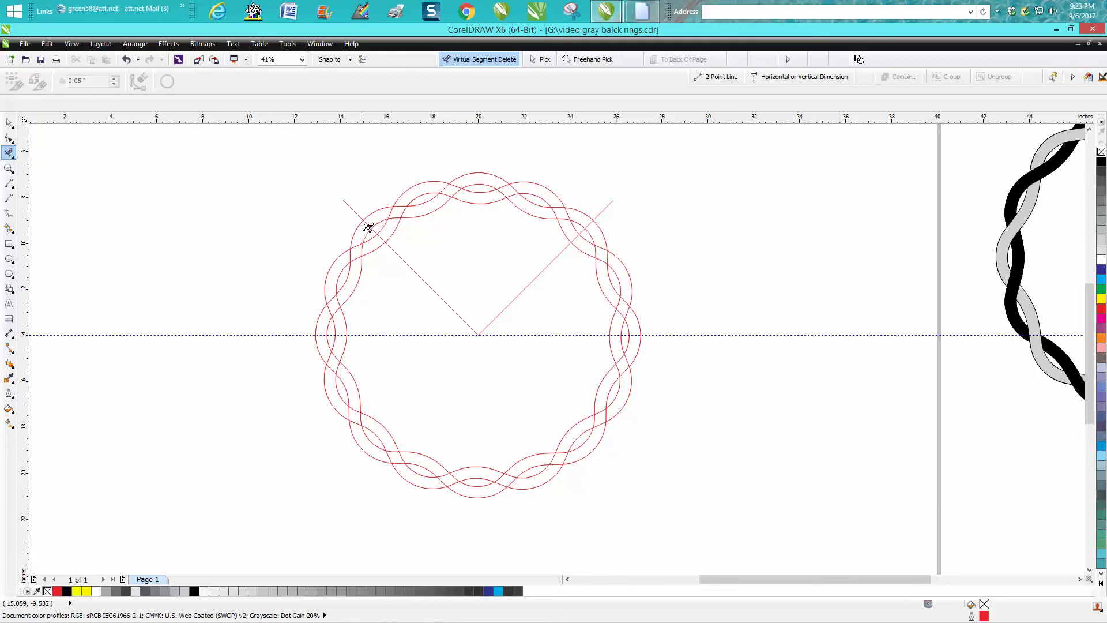
pyautogui.click(362, 230)
pyautogui.click(381, 239)
pyautogui.click(594, 239)
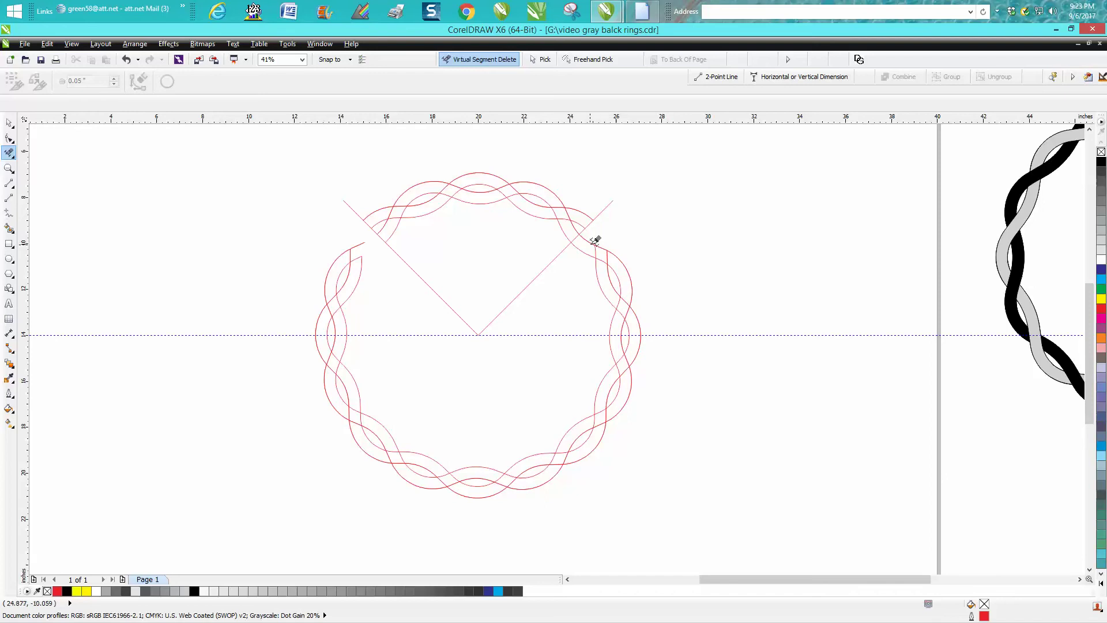
pyautogui.click(588, 241)
pyautogui.click(582, 245)
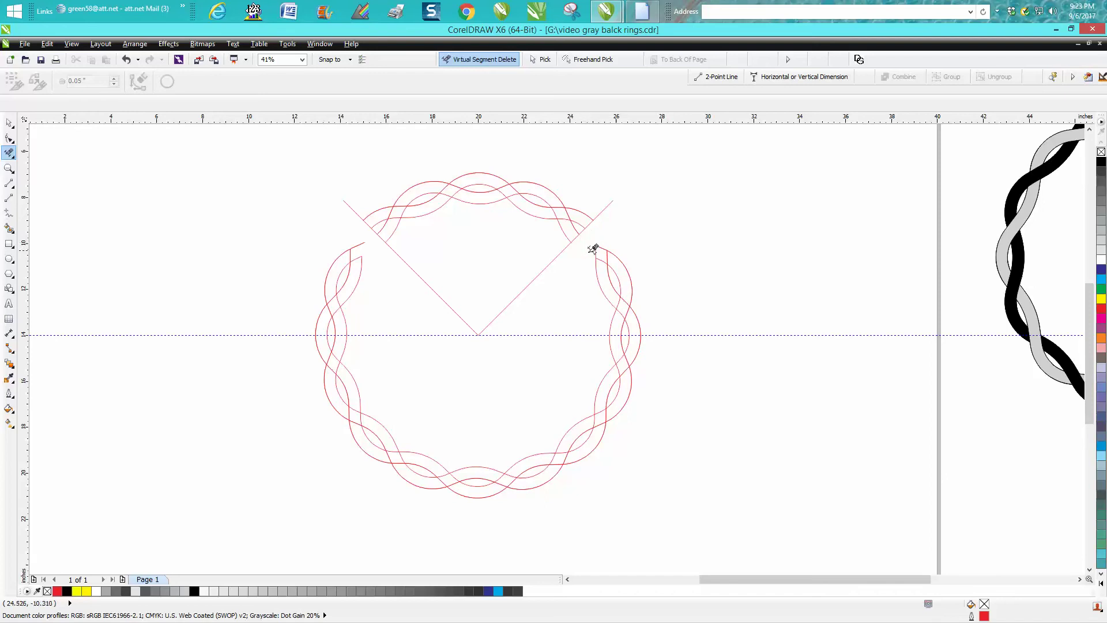
# Break the two innermost trimmed wavy curves apart into separate upper and lower pieces.
pyautogui.click(8, 122)
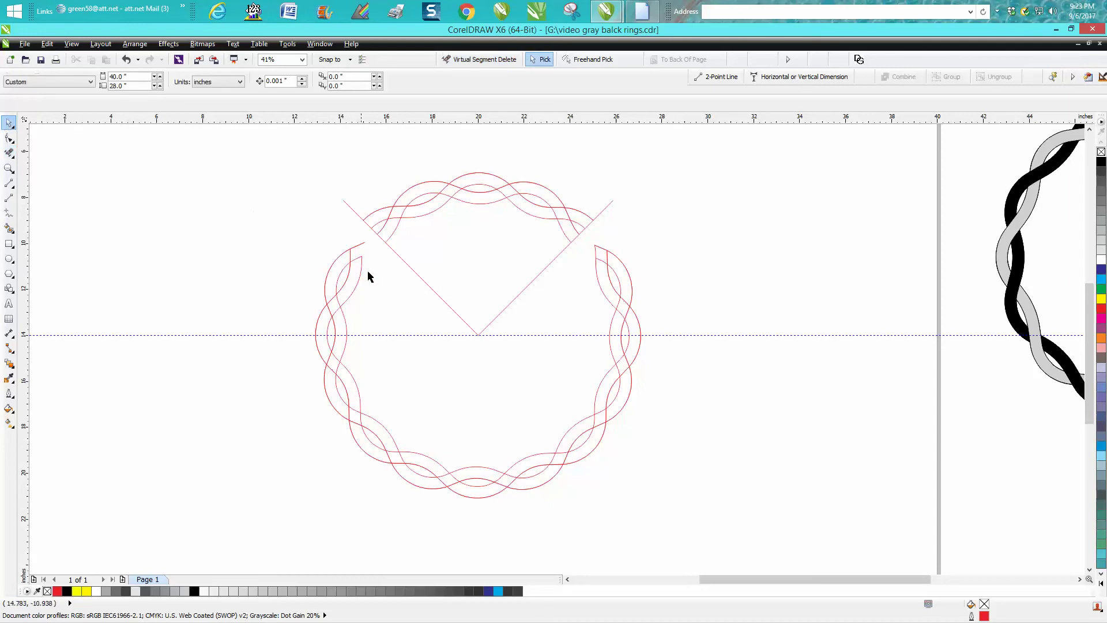
pyautogui.click(358, 272)
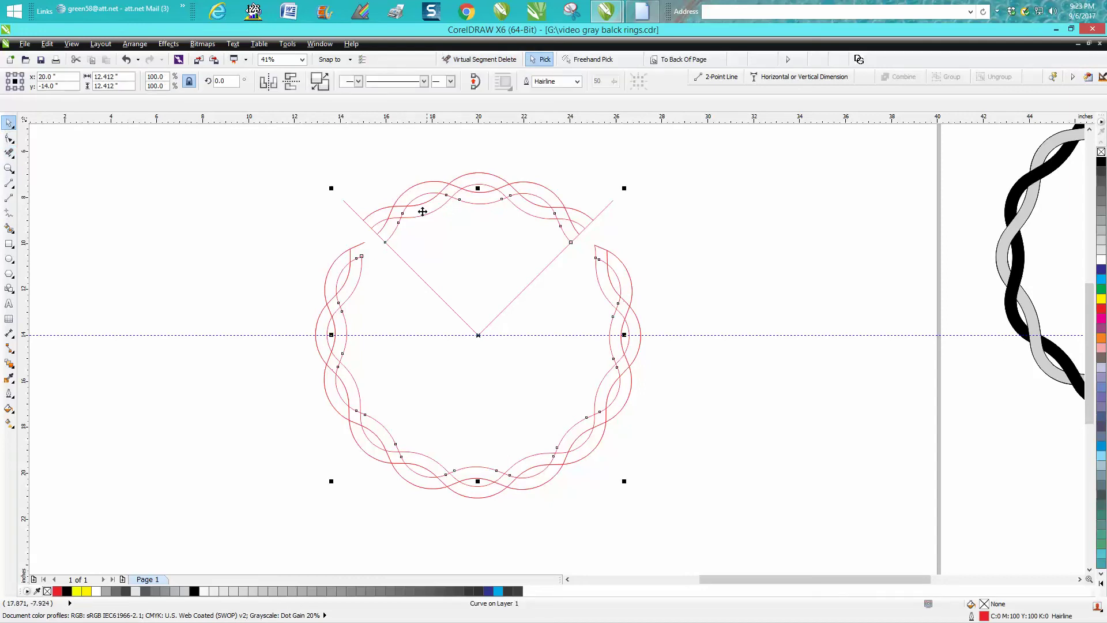
pyautogui.click(134, 44)
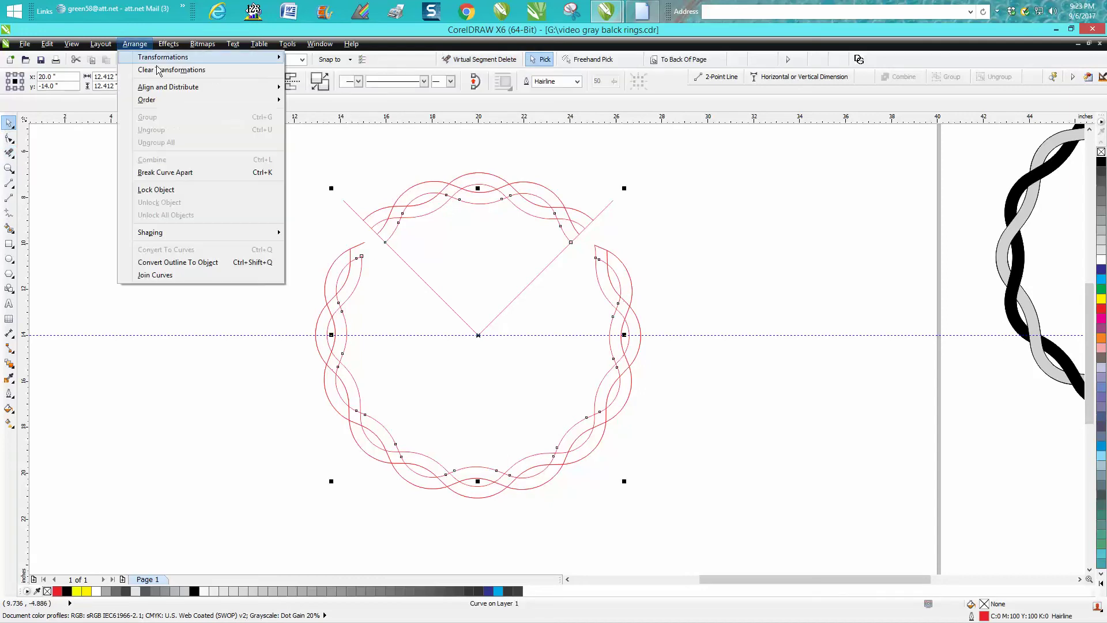
pyautogui.click(183, 173)
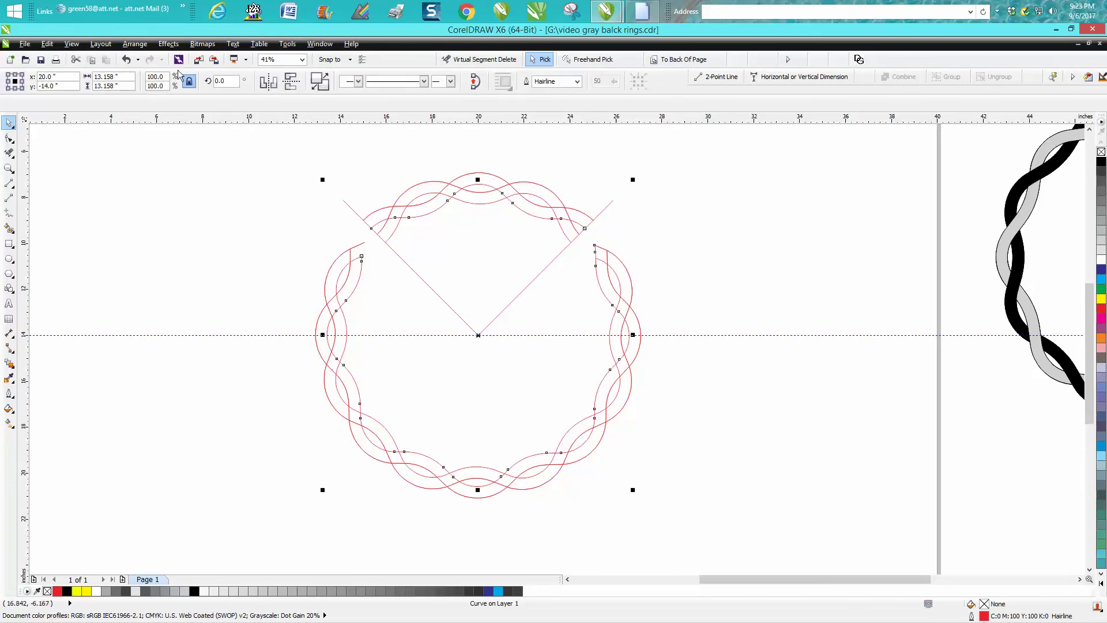
pyautogui.click(138, 45)
pyautogui.click(178, 172)
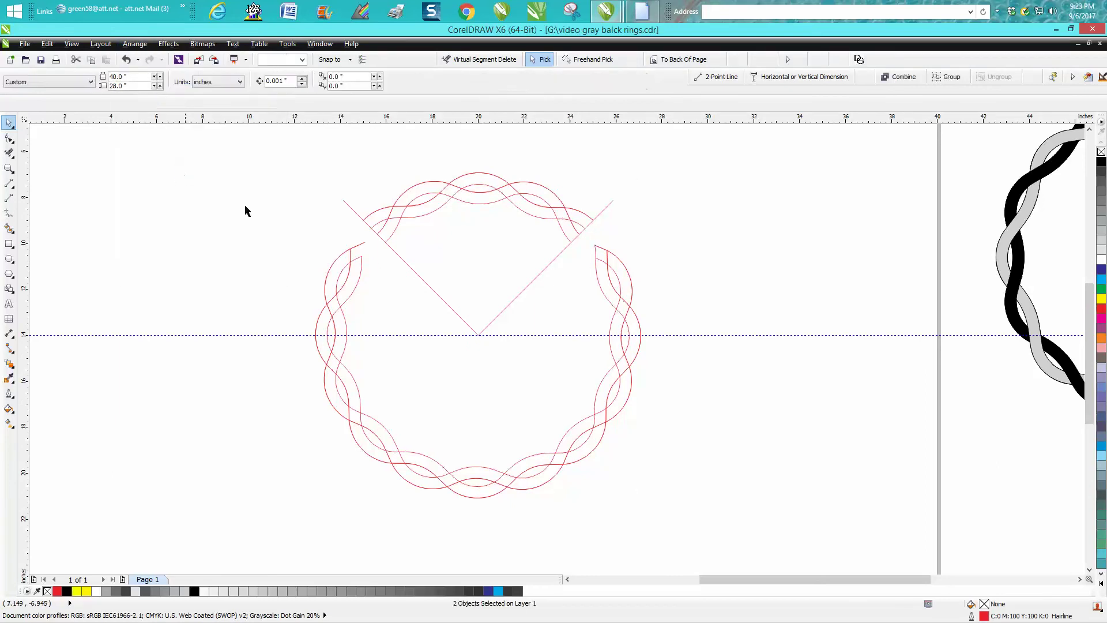
# Break the trimmed 13.412-inch wavy curve apart and select its lower piece.
pyautogui.click(353, 248)
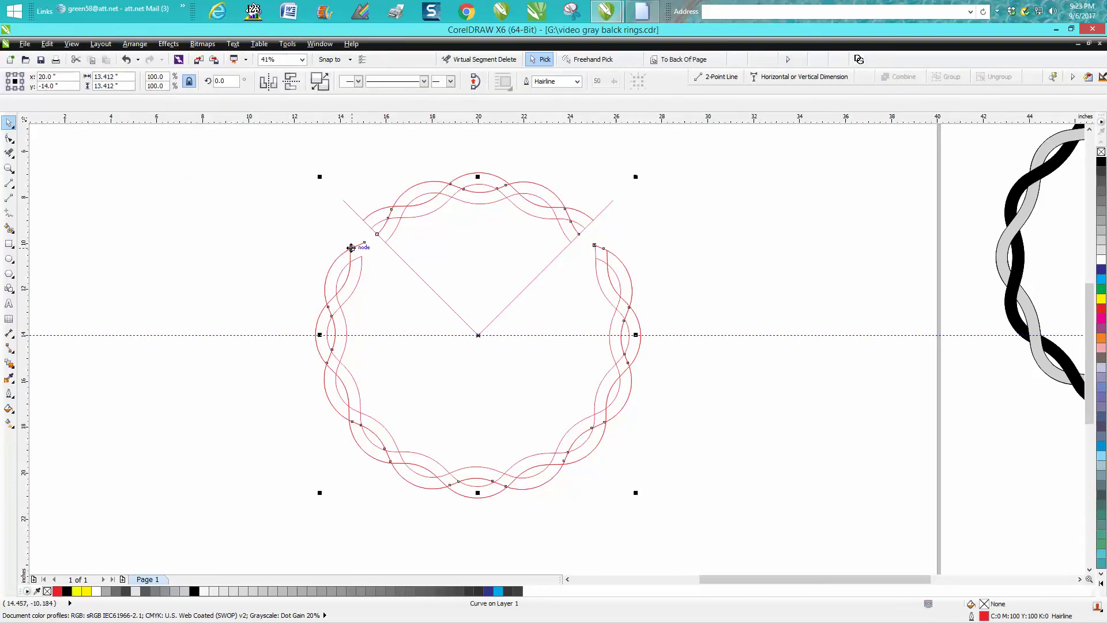
pyautogui.click(134, 44)
pyautogui.click(179, 171)
pyautogui.click(328, 239)
pyautogui.click(341, 252)
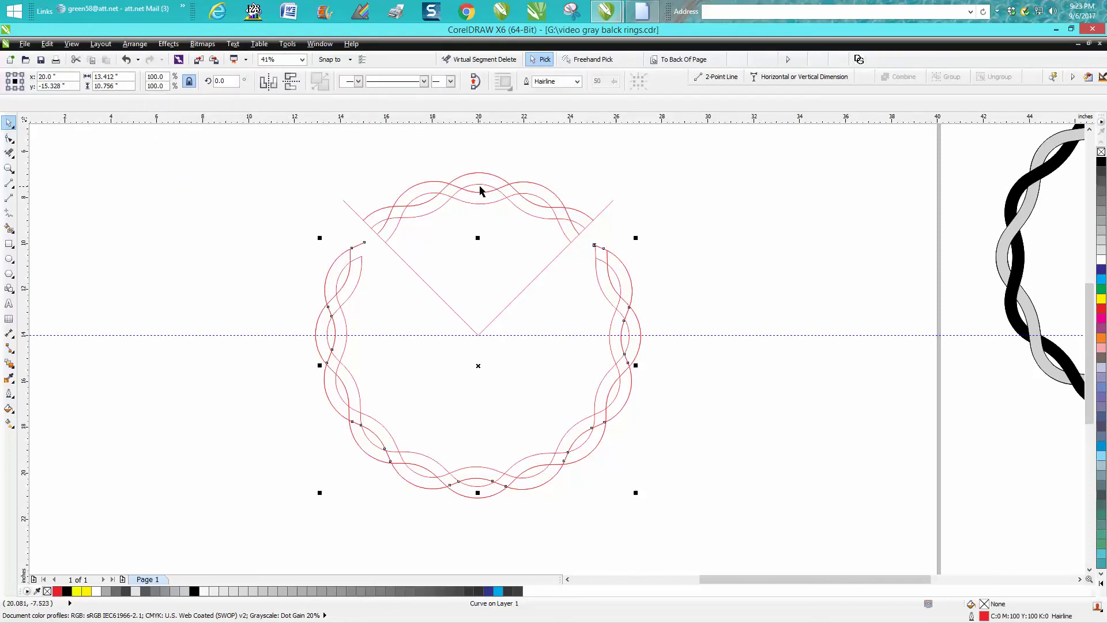
# Delete the separated lower piece of the 13.158-inch wavy curve.
pyautogui.click(514, 198)
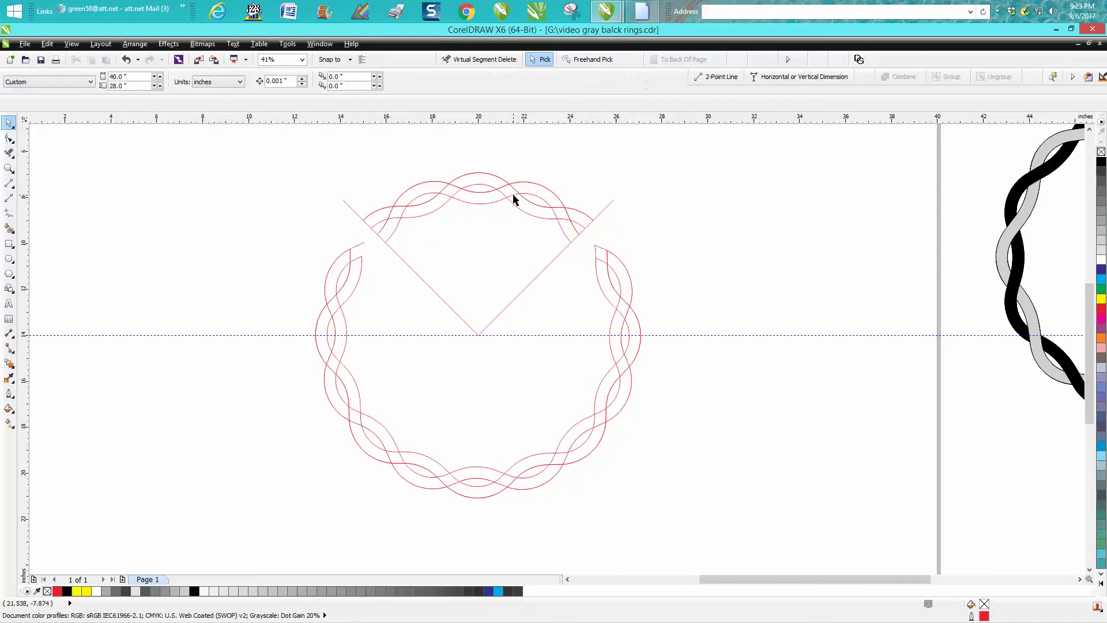
pyautogui.click(361, 269)
pyautogui.click(361, 267)
pyautogui.click(354, 257)
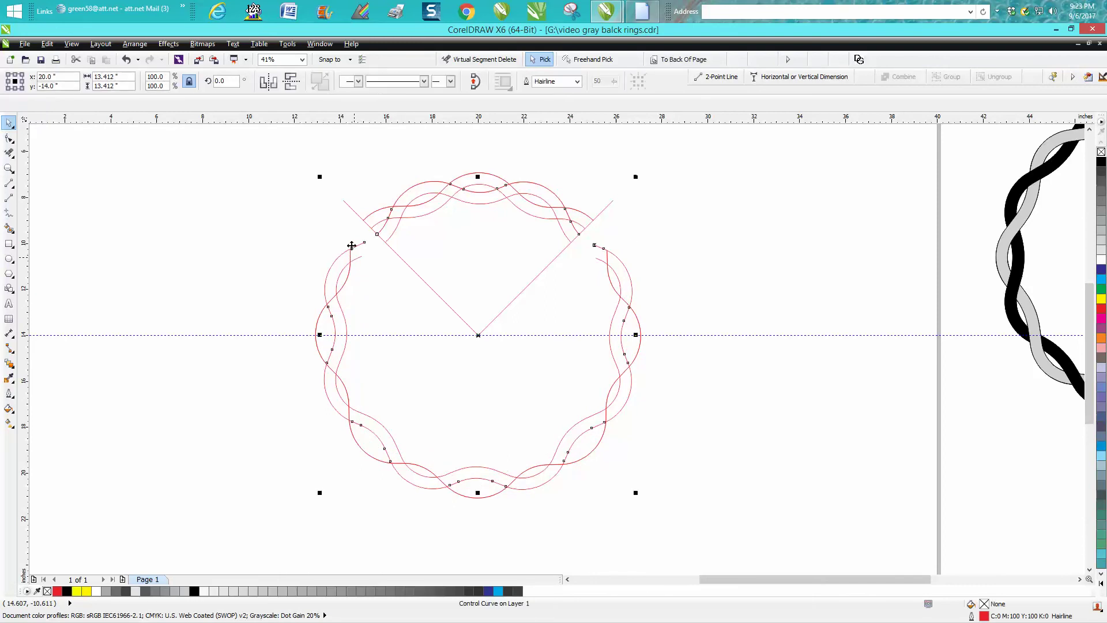
pyautogui.click(135, 44)
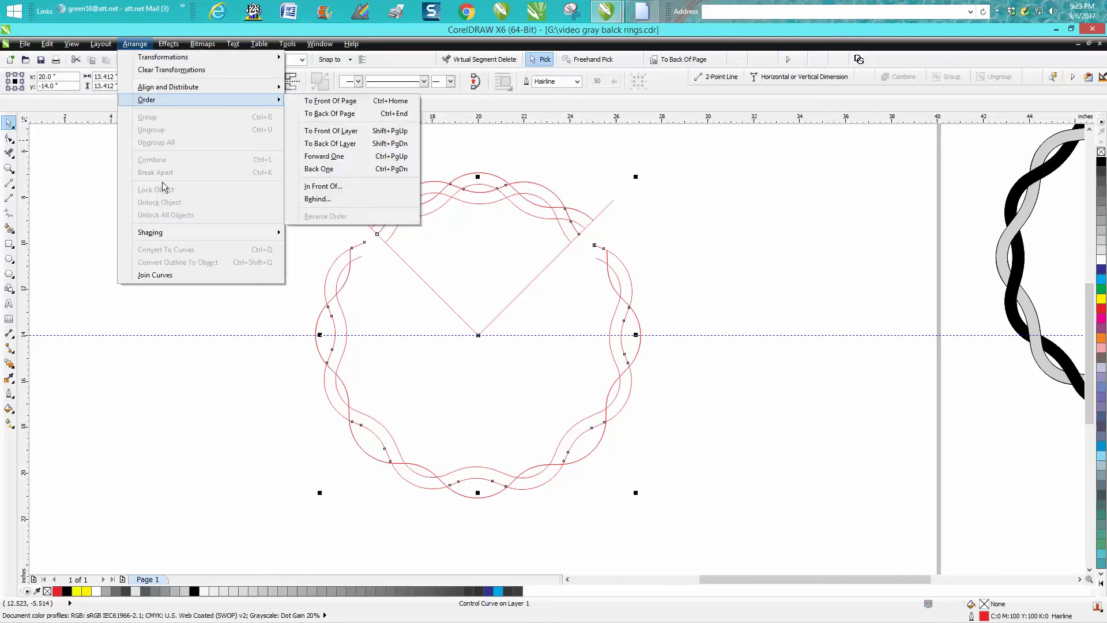
pyautogui.click(95, 164)
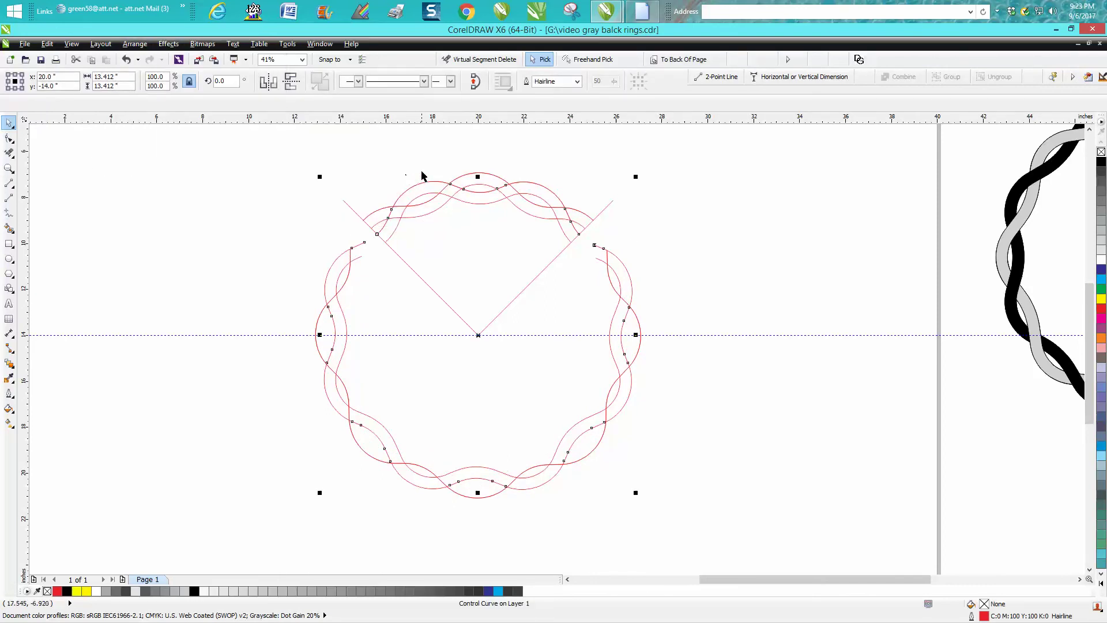
pyautogui.click(135, 44)
pyautogui.moveTo(146, 99)
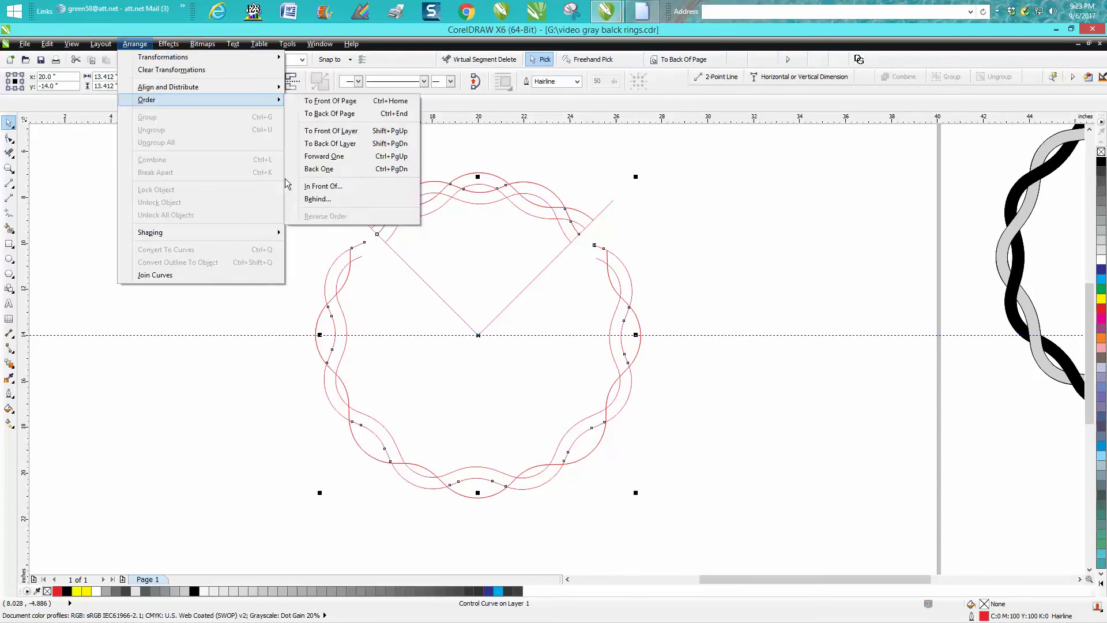
# Delete the remaining separated lower pieces of the inner wavy curves below the two angled lines.
pyautogui.click(345, 248)
pyautogui.click(349, 275)
pyautogui.click(349, 277)
pyautogui.click(349, 274)
pyautogui.press('Delete')
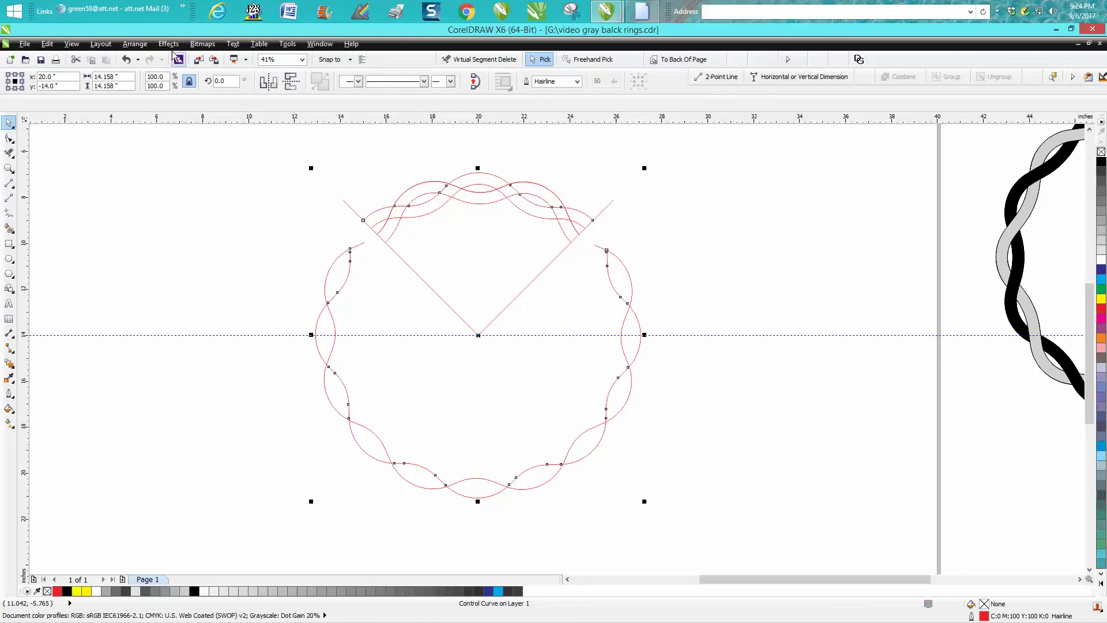
# Try deleting the outermost wavy curve and undo the deletion.
pyautogui.click(135, 44)
pyautogui.click(343, 248)
pyautogui.click(357, 260)
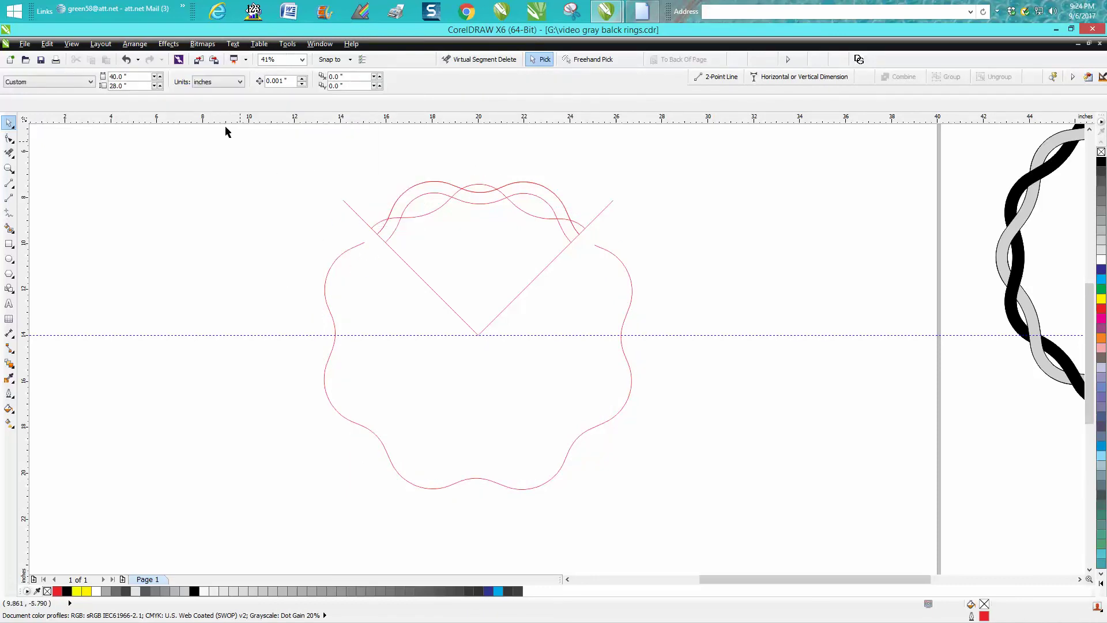
pyautogui.click(126, 60)
pyautogui.click(216, 205)
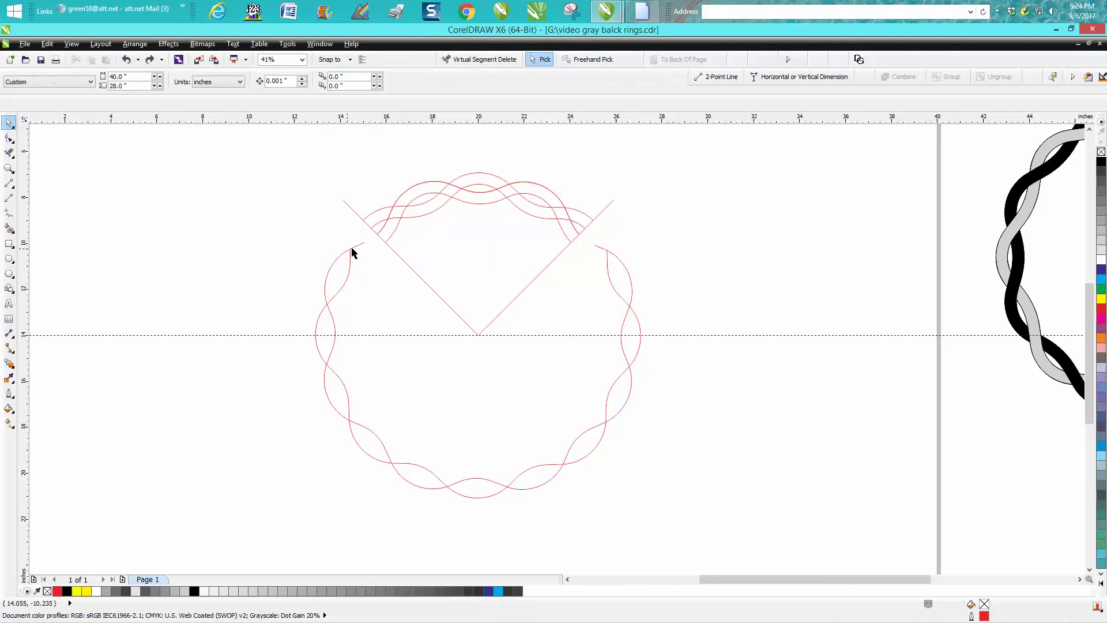
pyautogui.click(372, 214)
pyautogui.click(134, 44)
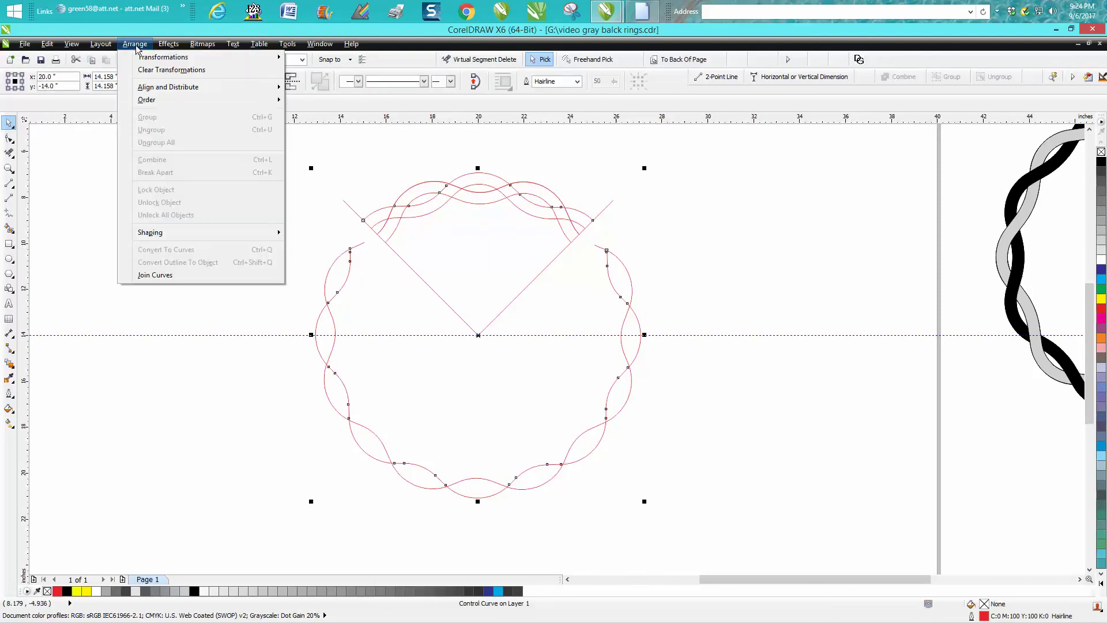
pyautogui.click(390, 310)
pyautogui.hotkey('ctrl', 'z')
# Delete the leftover 13.412-inch wavy curve that runs along the ring's lower part.
pyautogui.click(339, 257)
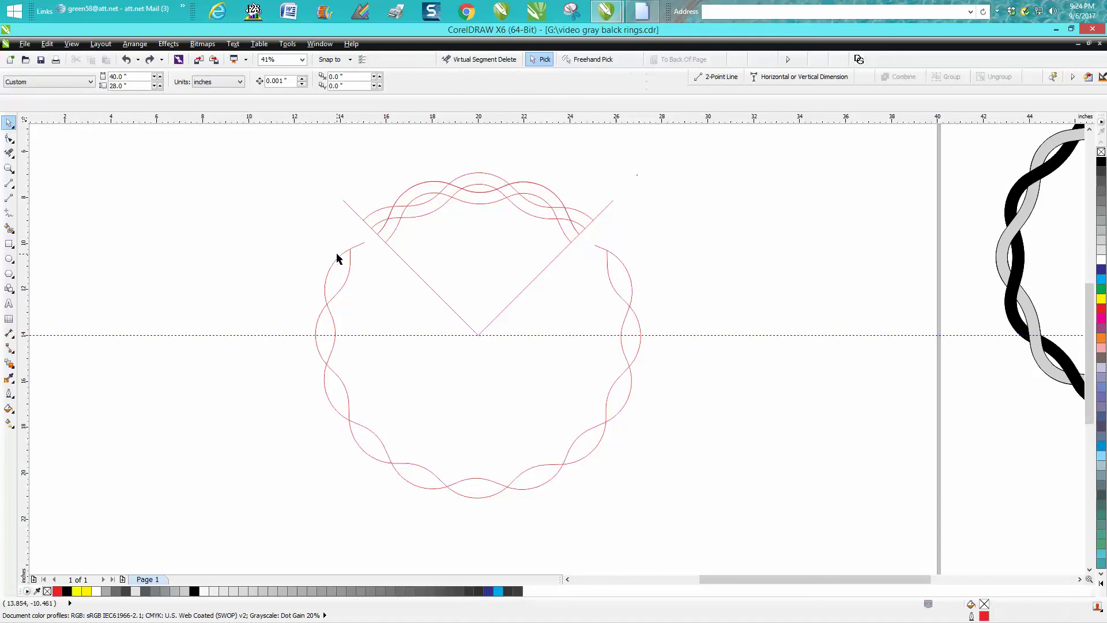
pyautogui.click(338, 252)
pyautogui.press('Delete')
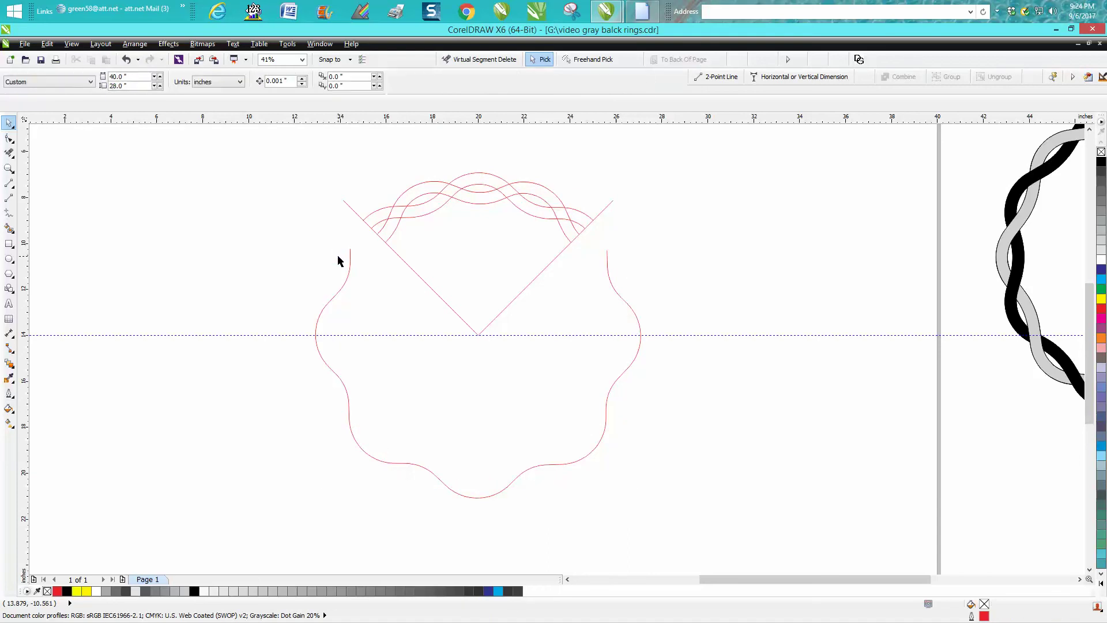
# Try removing the outermost contour's control curve and restore it.
pyautogui.click(349, 271)
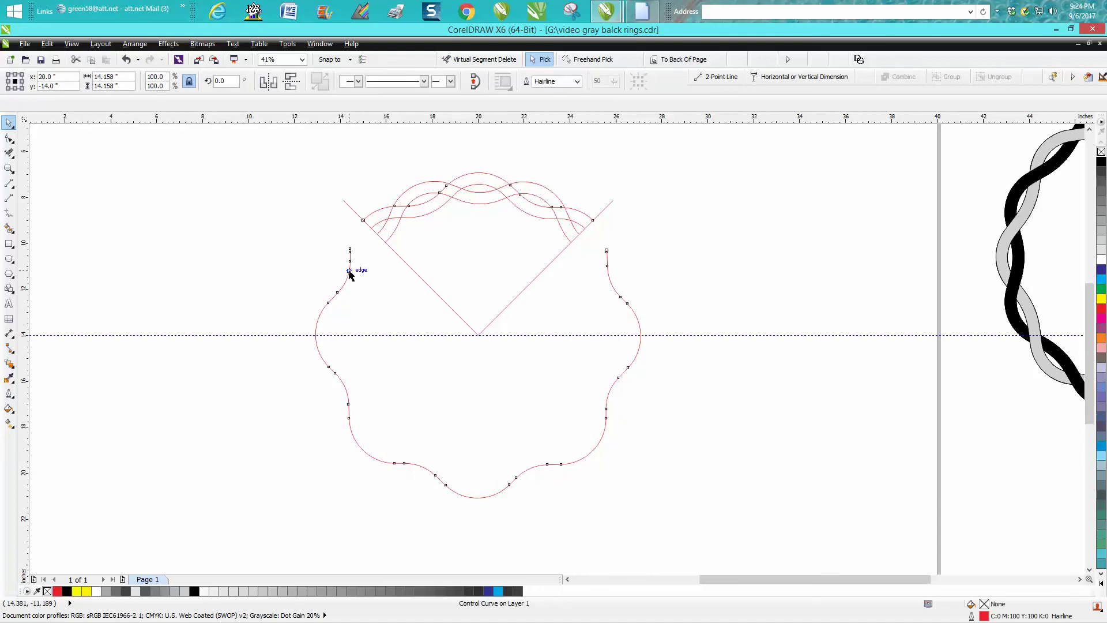
pyautogui.press('Delete')
pyautogui.click(128, 59)
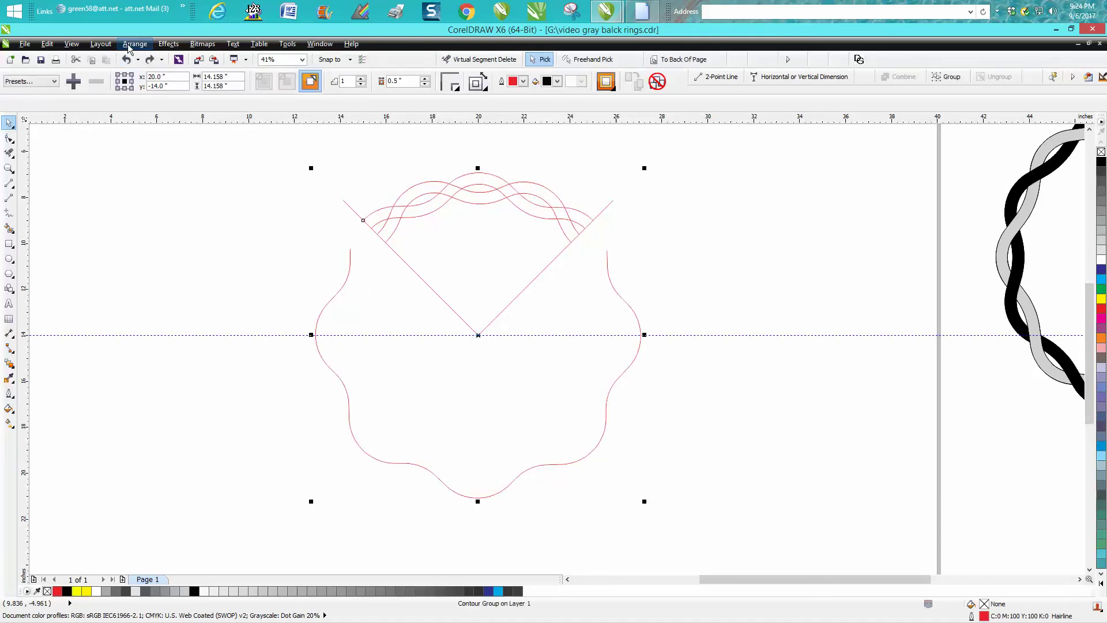
# Break apart the contour group of the outermost wavy outline.
pyautogui.click(135, 44)
pyautogui.click(202, 172)
pyautogui.click(359, 263)
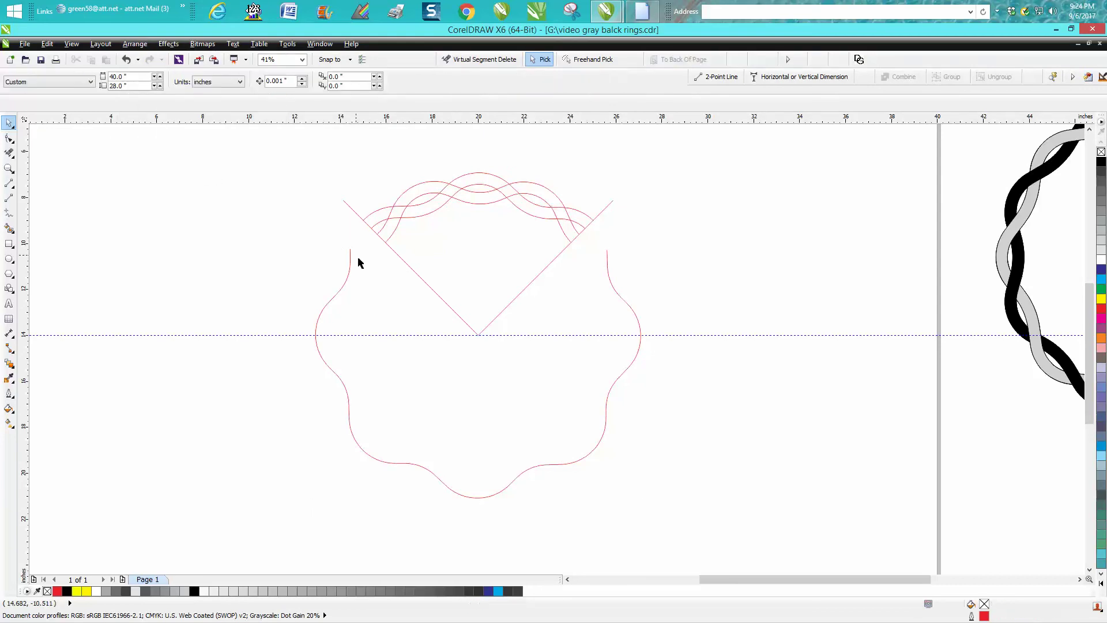
# Try deleting the ungrouped outermost wavy curve by its lower part and undo the deletion.
pyautogui.click(350, 265)
pyautogui.press('Delete')
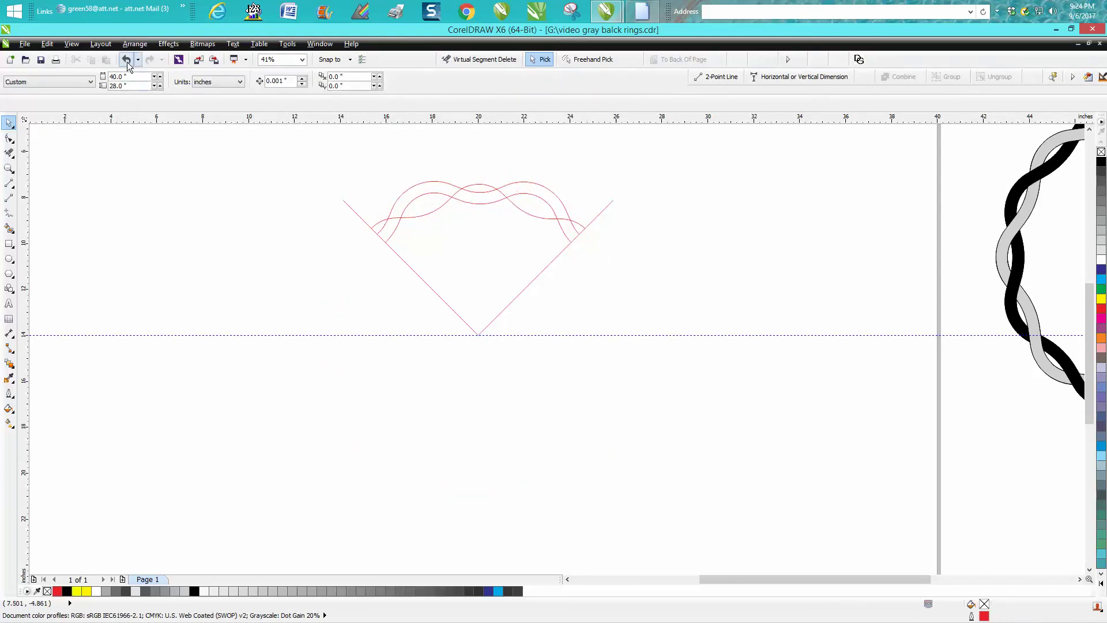
pyautogui.click(127, 61)
# Break apart the outermost wavy curve and delete its lower part outside the angled lines.
pyautogui.click(134, 44)
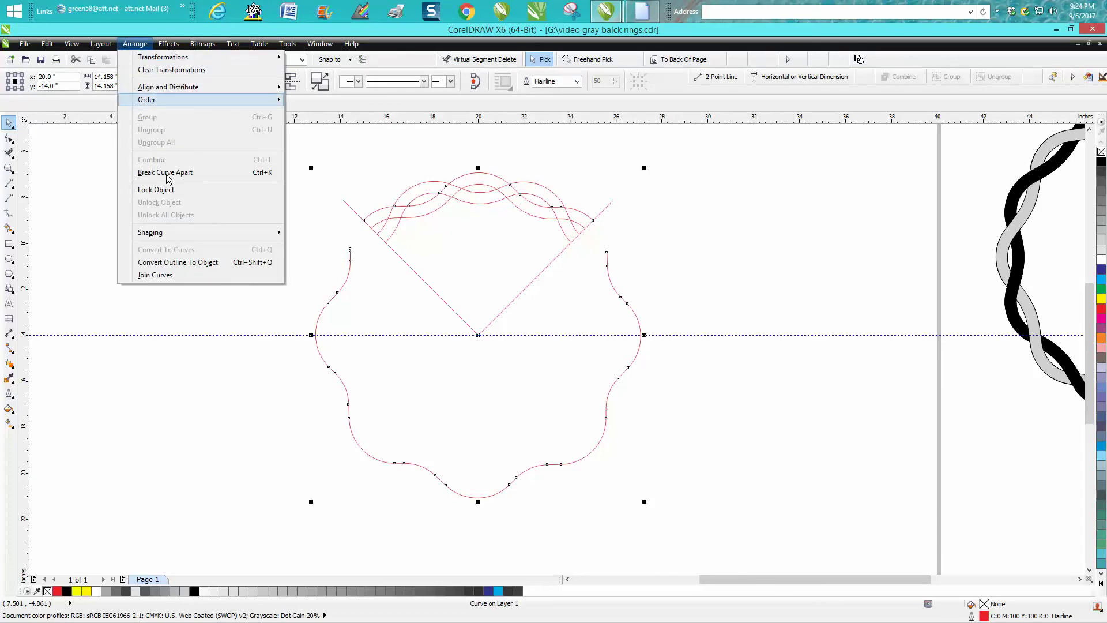
pyautogui.click(173, 172)
pyautogui.click(390, 256)
pyautogui.click(351, 258)
pyautogui.press('Delete')
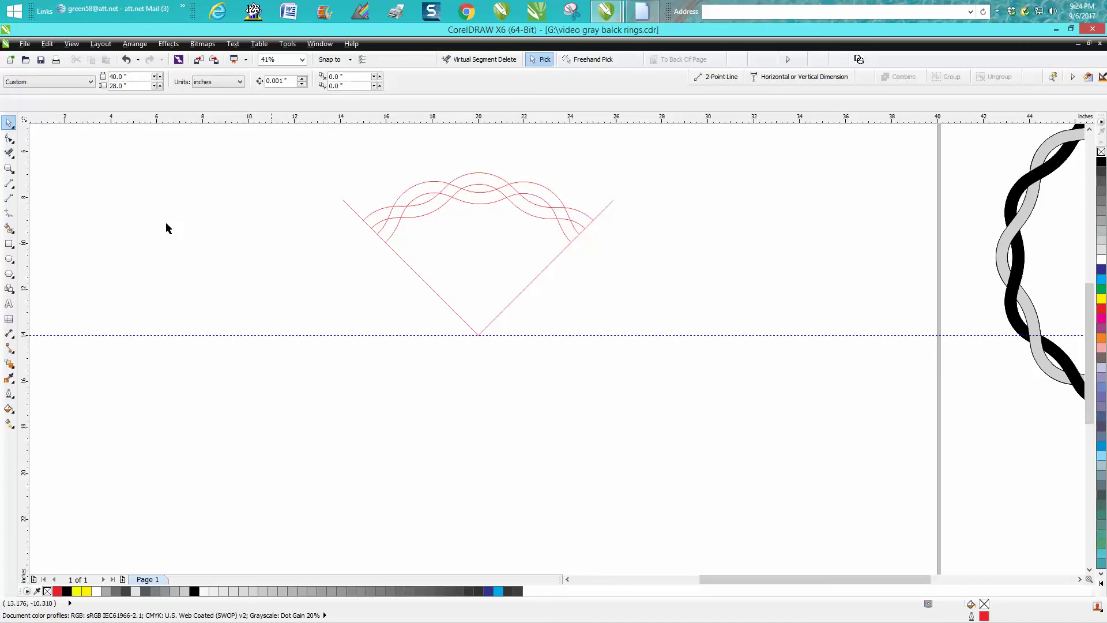
# Set the outermost wavy curve's outline to 0.01 in wide and black.
pyautogui.click(9, 168)
pyautogui.moveTo(336, 159)
pyautogui.mouseDown()
pyautogui.moveTo(630, 346)
pyautogui.moveTo(689, 356)
pyautogui.mouseUp()
pyautogui.click(8, 124)
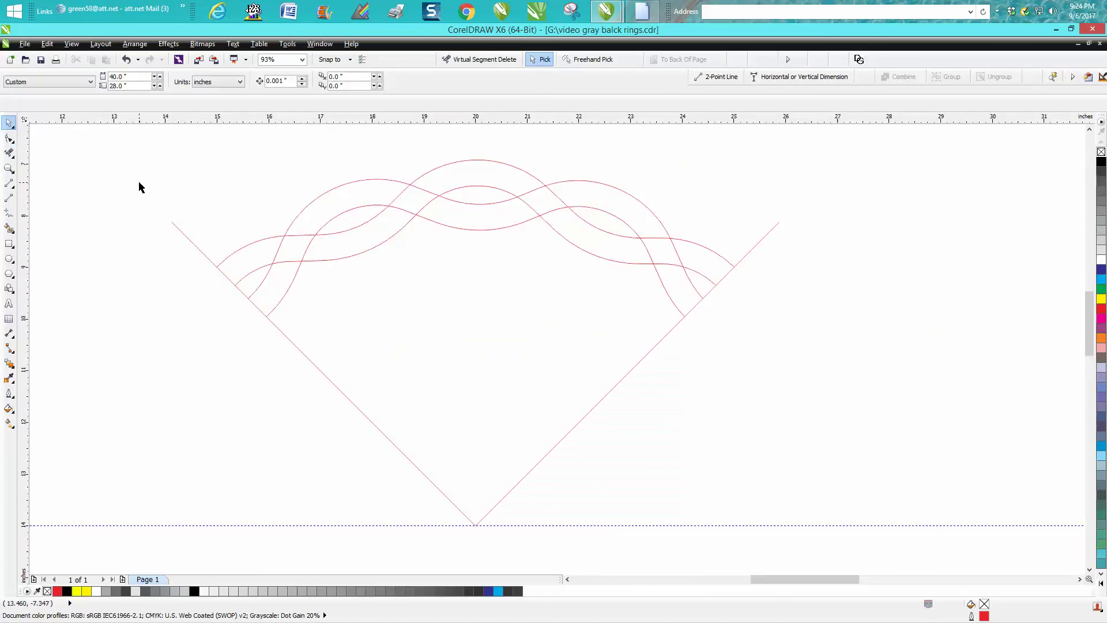
pyautogui.click(339, 236)
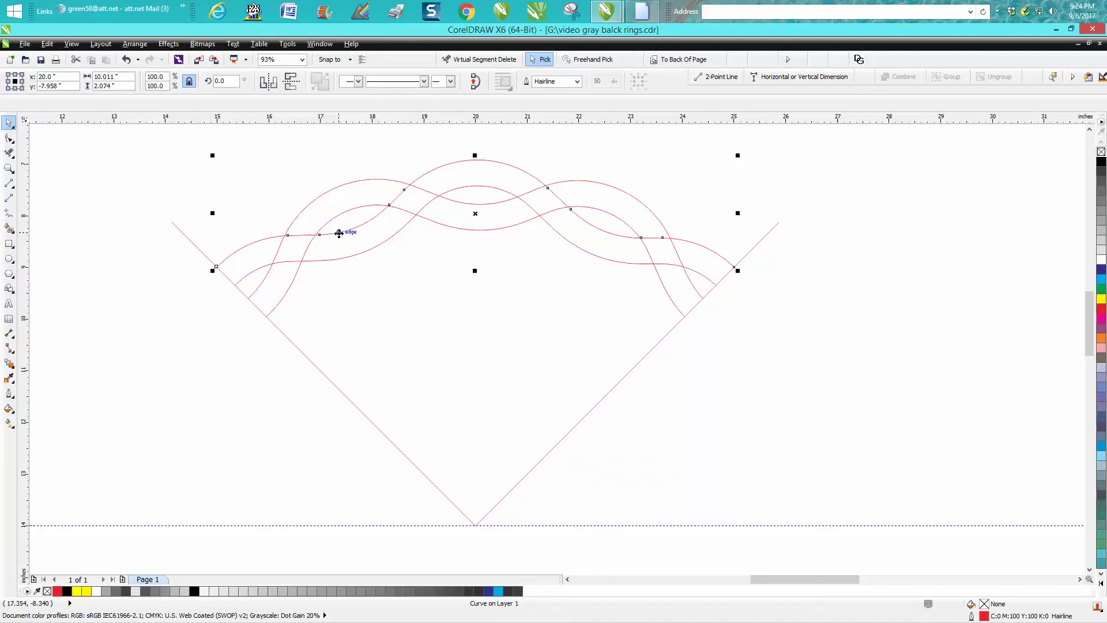
pyautogui.doubleClick(983, 616)
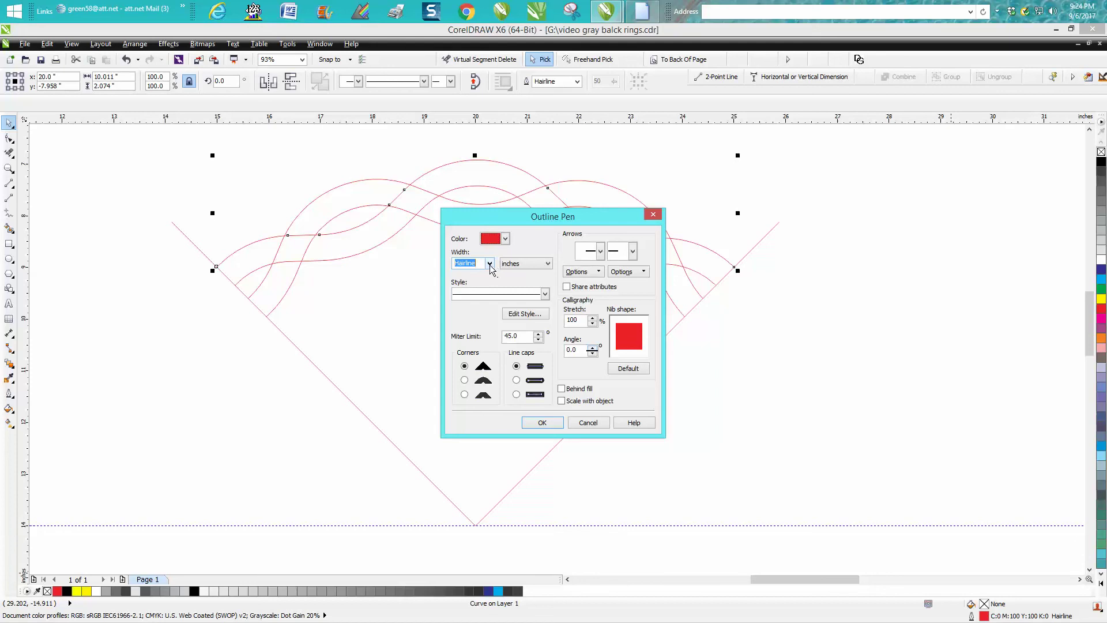
pyautogui.click(490, 263)
pyautogui.click(469, 293)
pyautogui.click(505, 238)
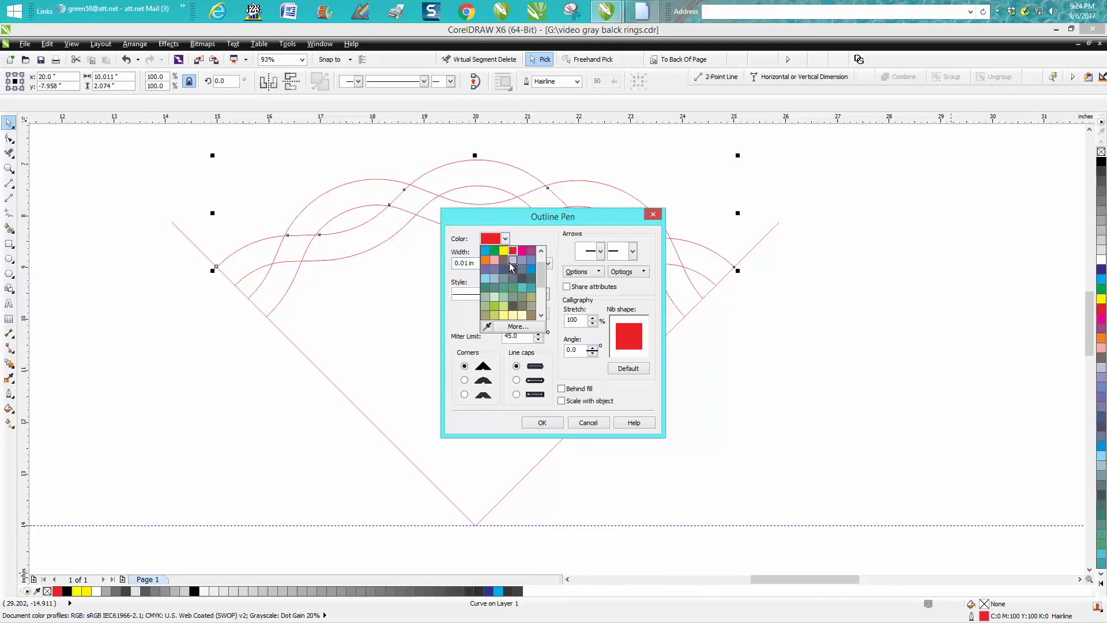
pyautogui.click(541, 257)
pyautogui.click(485, 250)
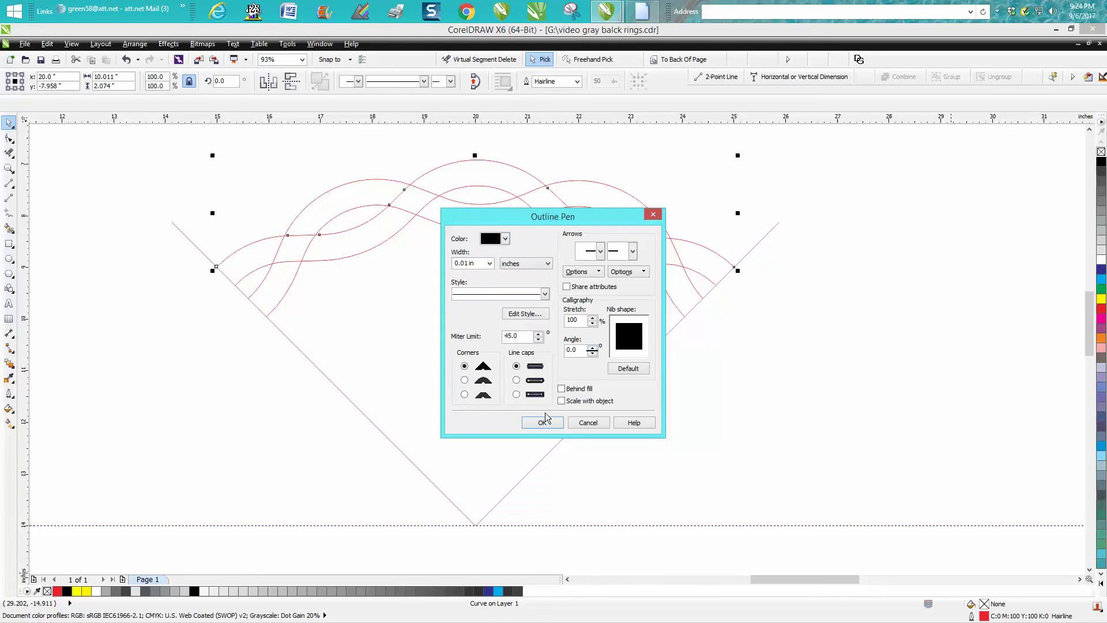
pyautogui.click(542, 422)
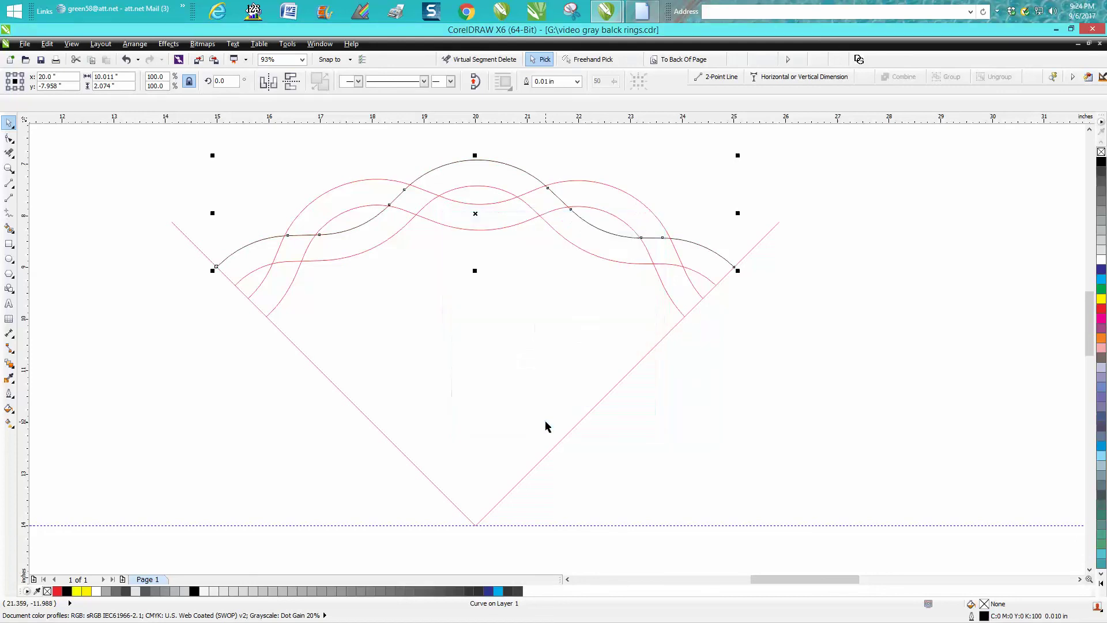
# Give the matching inner wavy curve of the same band a black outline 0.01 in wide.
pyautogui.click(475, 186)
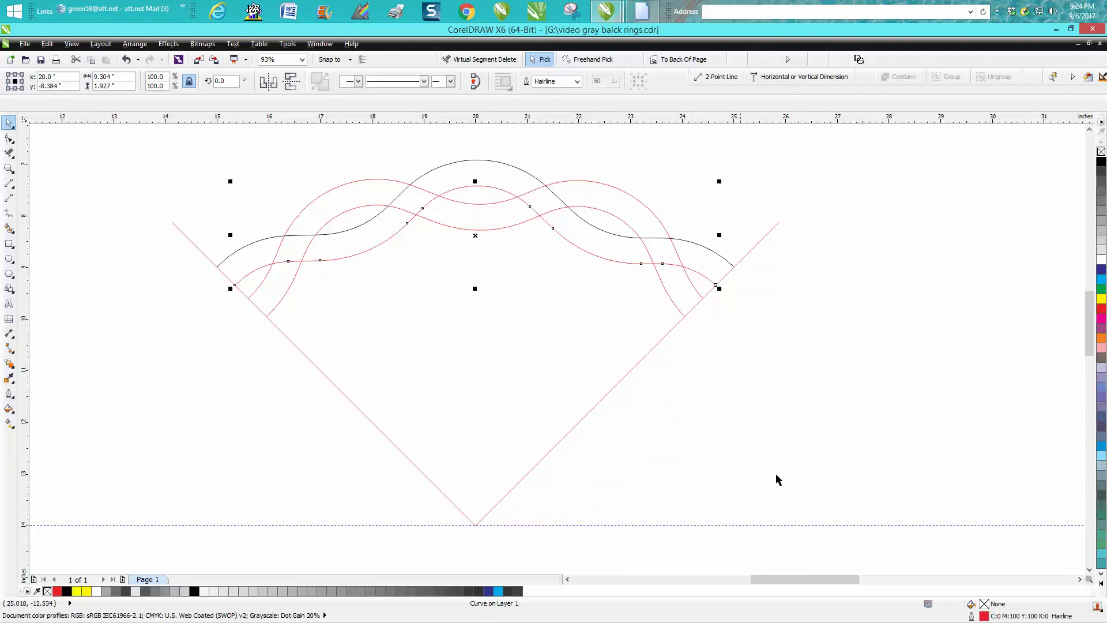
pyautogui.doubleClick(984, 616)
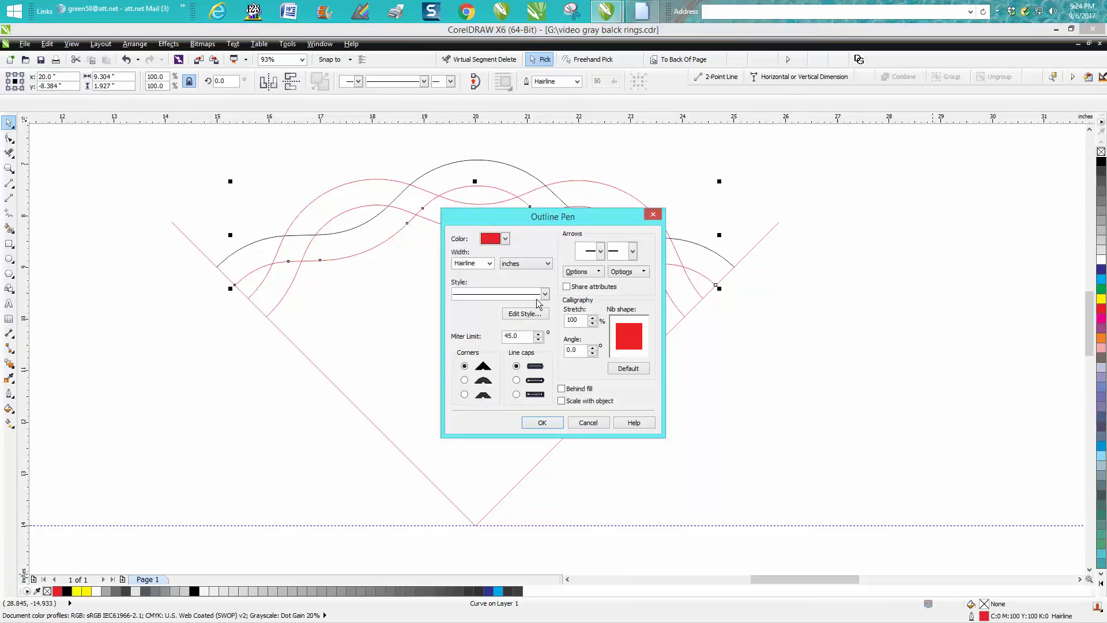
pyautogui.click(489, 263)
pyautogui.click(462, 297)
pyautogui.click(505, 238)
pyautogui.scroll(2, 506, 256)
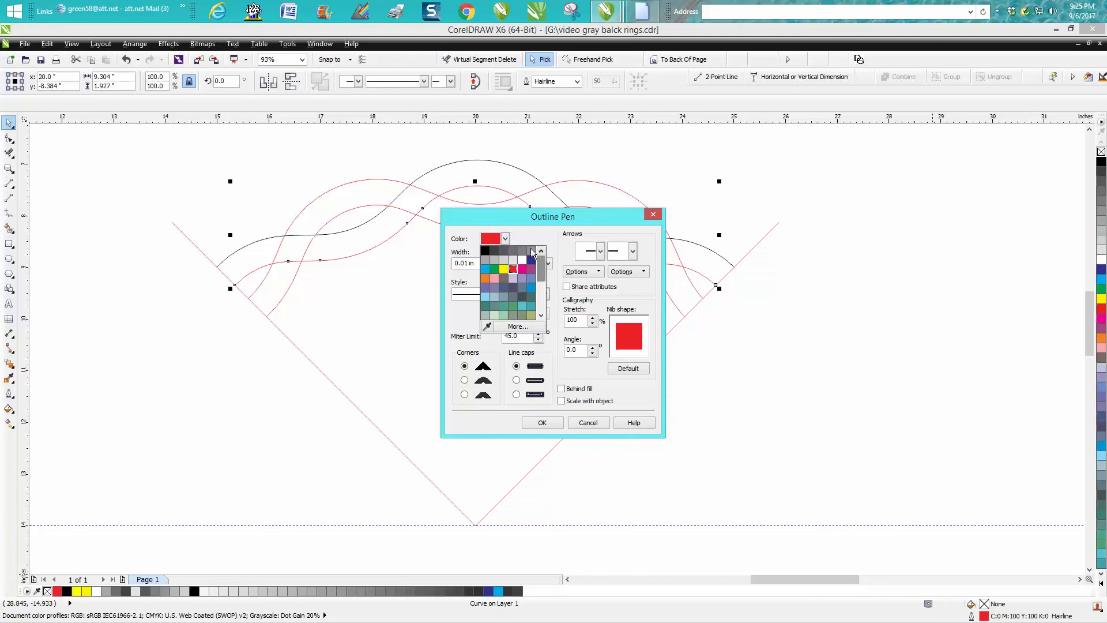
pyautogui.click(485, 251)
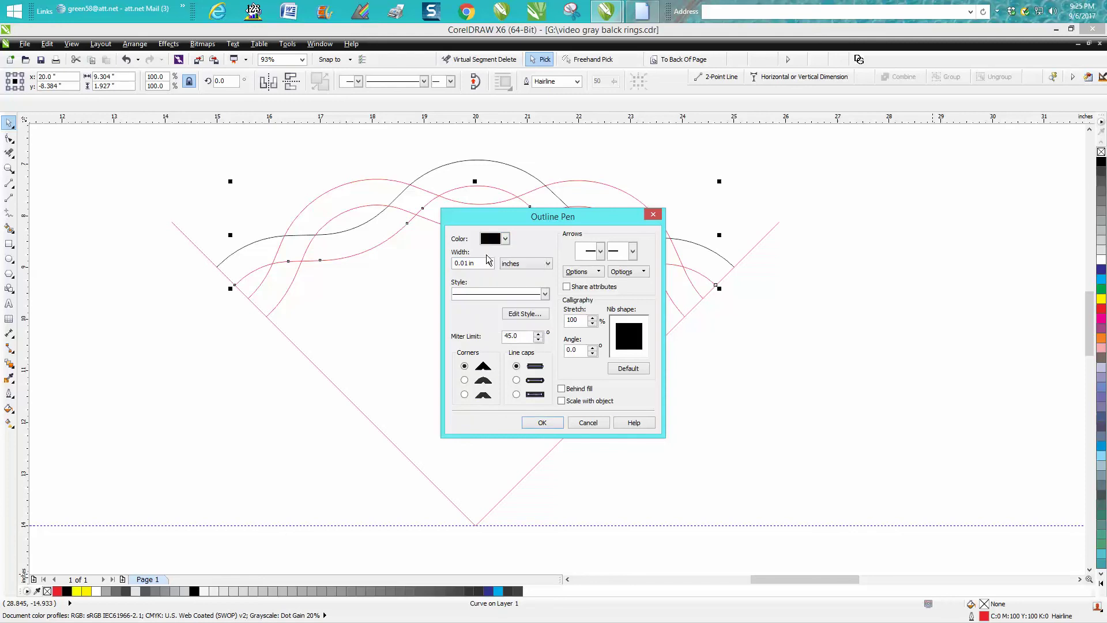
pyautogui.click(542, 423)
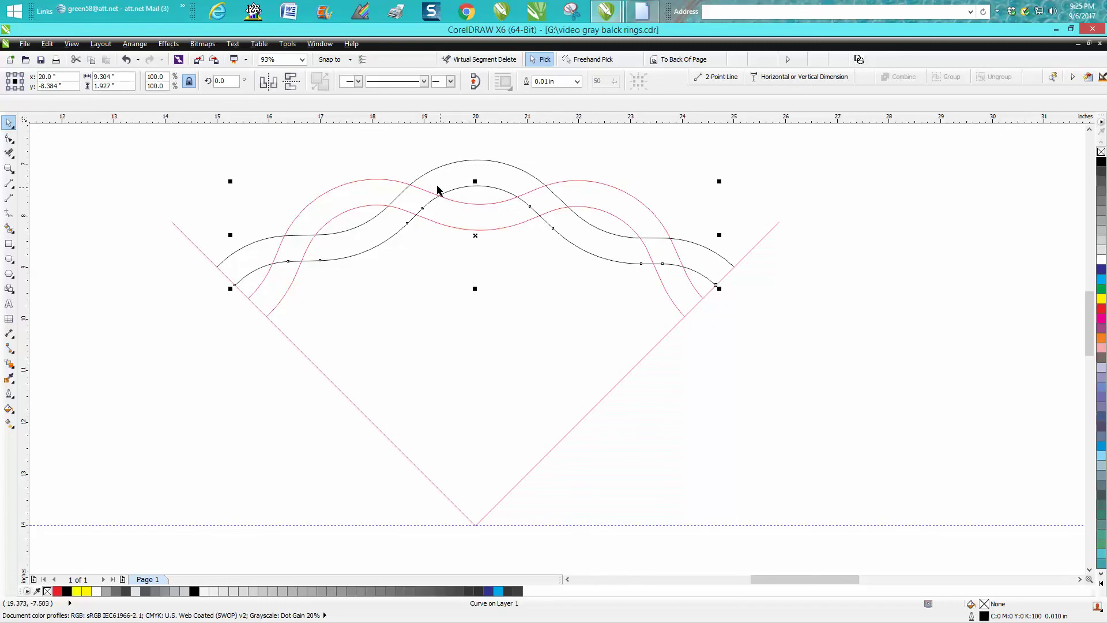
# Smart Fill the red-outlined band's sections with black, leaving gaps where the other band crosses over it.
pyautogui.click(9, 228)
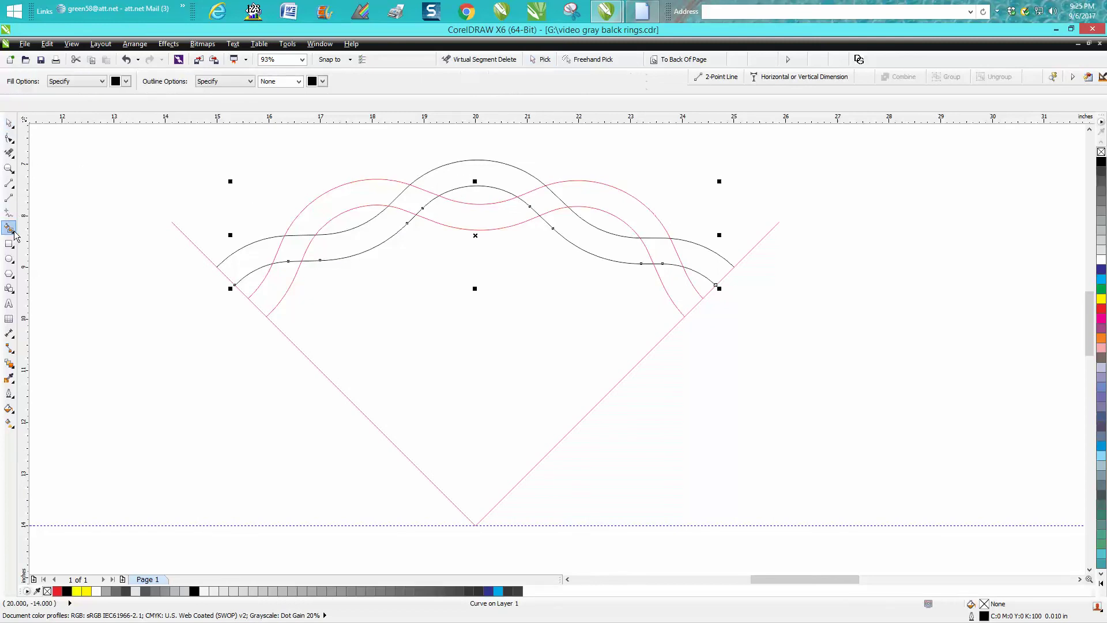
pyautogui.click(275, 291)
pyautogui.click(297, 255)
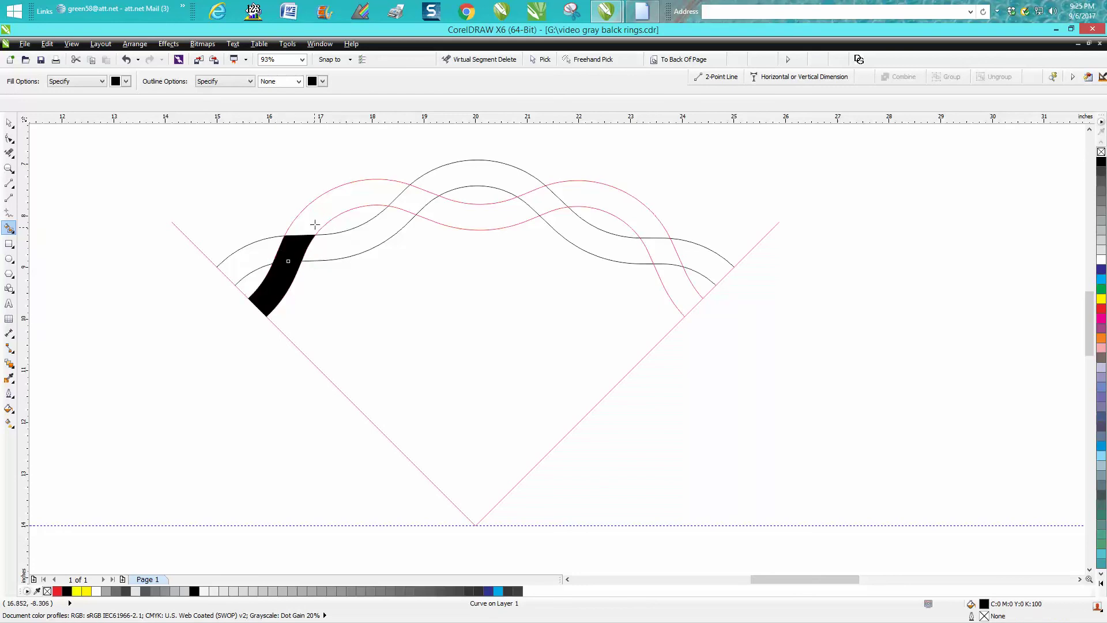
pyautogui.click(316, 222)
pyautogui.click(458, 211)
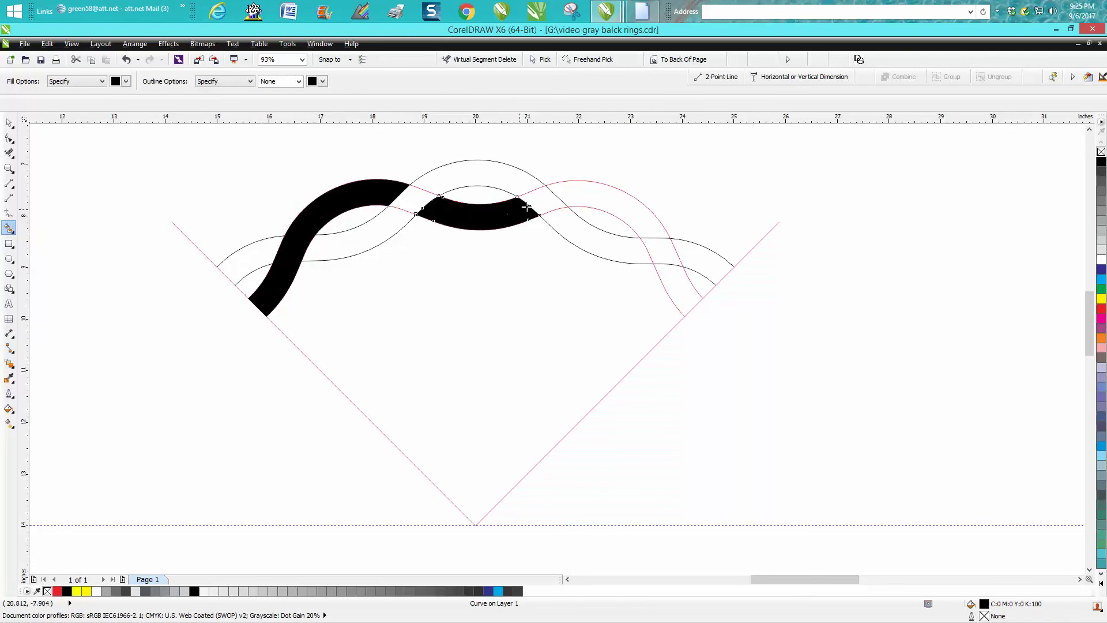
pyautogui.click(540, 201)
pyautogui.click(602, 203)
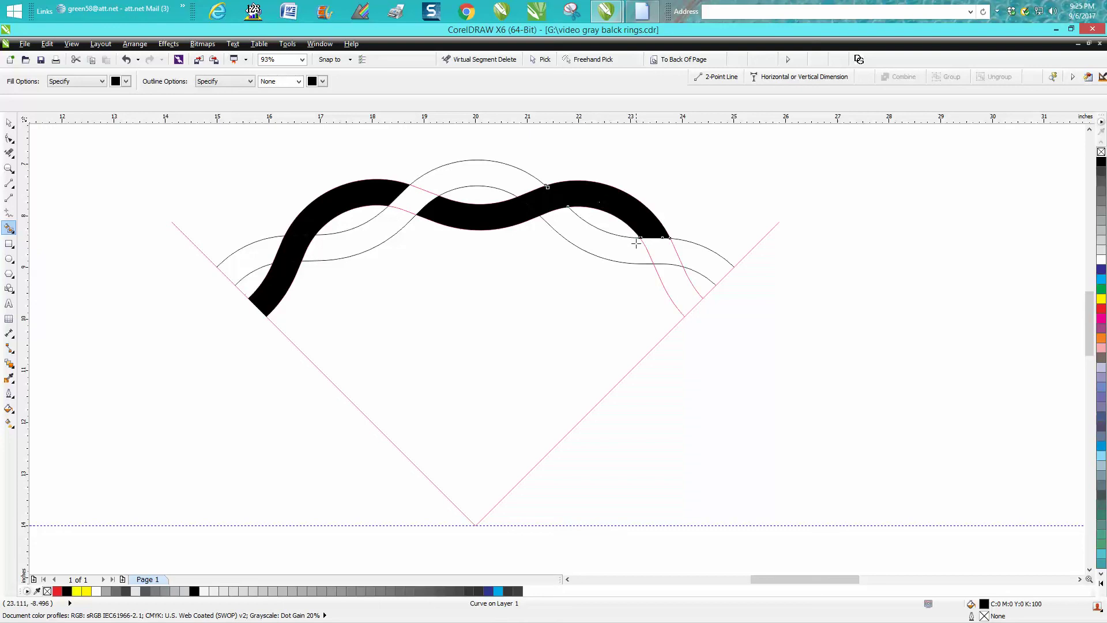
pyautogui.click(694, 300)
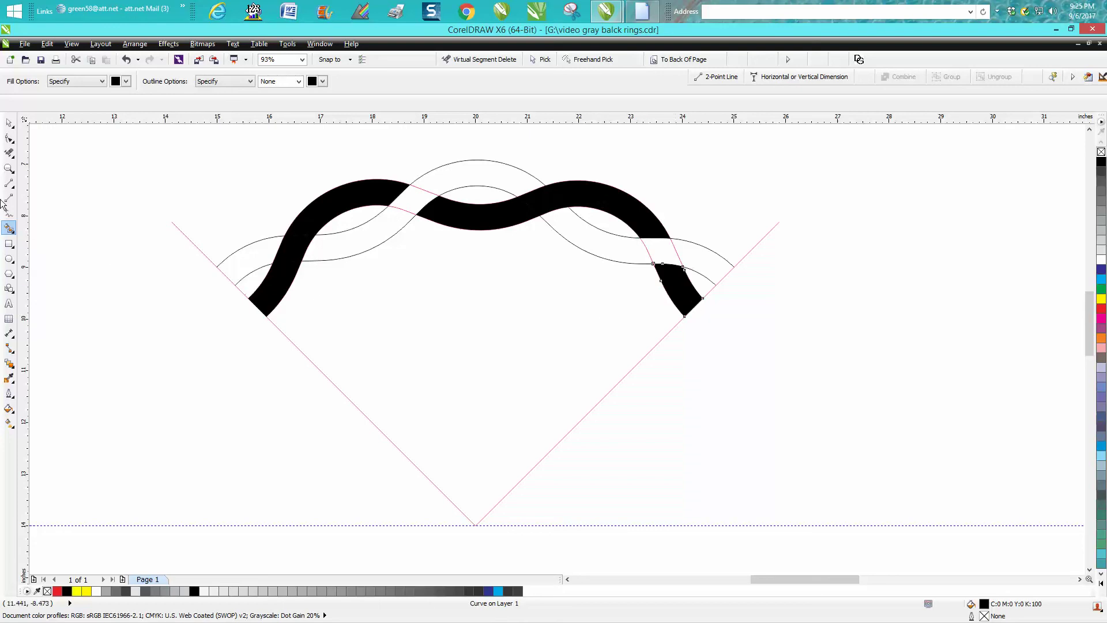
# Smart Fill the remaining sections of the black-outlined band with light gray (20% black), including its over-crossings.
pyautogui.click(126, 82)
pyautogui.click(133, 101)
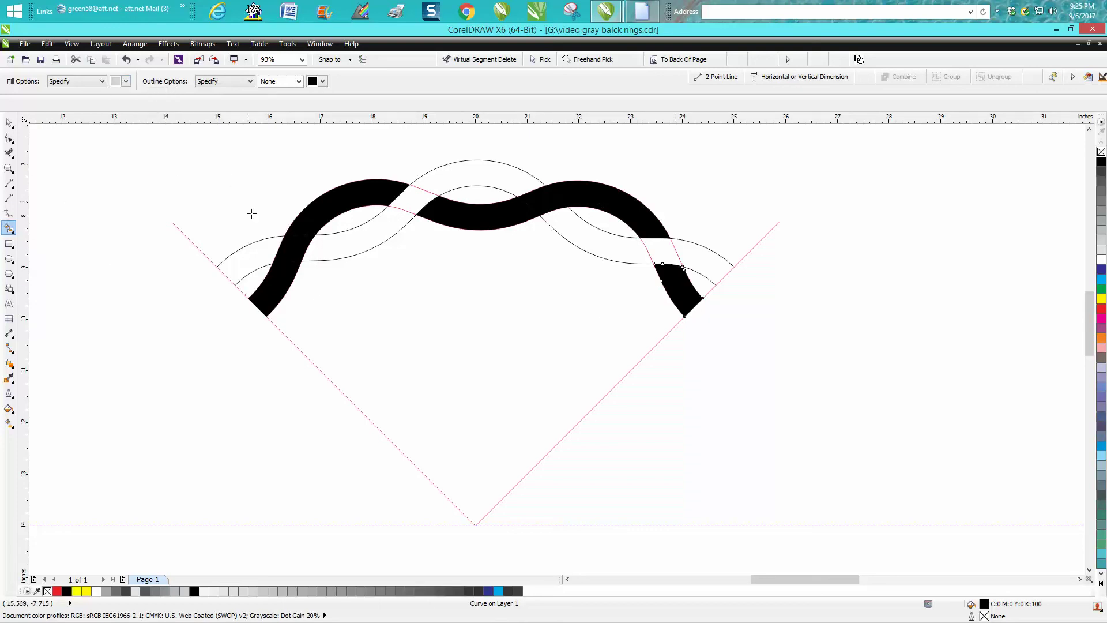
pyautogui.click(257, 258)
pyautogui.click(389, 236)
pyautogui.click(406, 203)
pyautogui.click(458, 172)
pyautogui.click(553, 215)
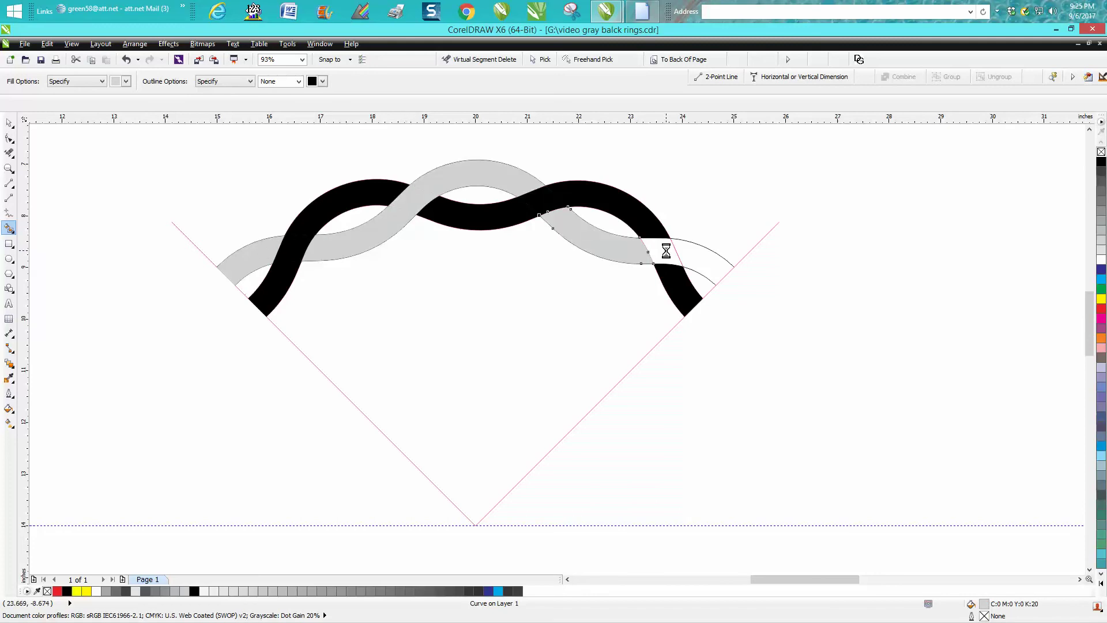
pyautogui.click(666, 251)
pyautogui.click(710, 257)
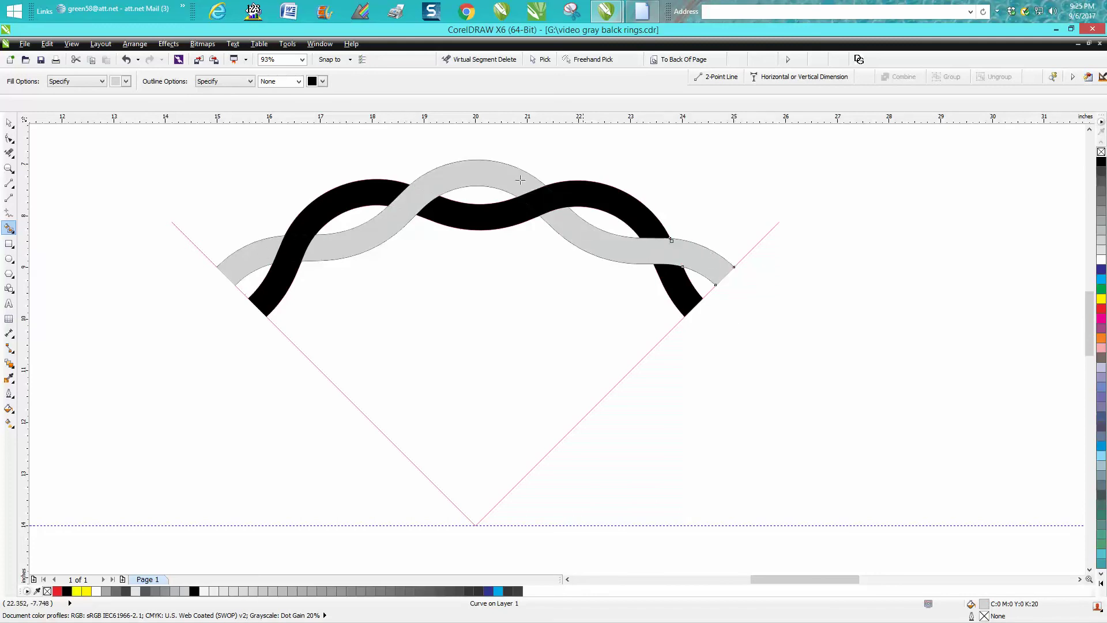
# Delete the two red angled boundary lines beneath the filled bands.
pyautogui.click(8, 123)
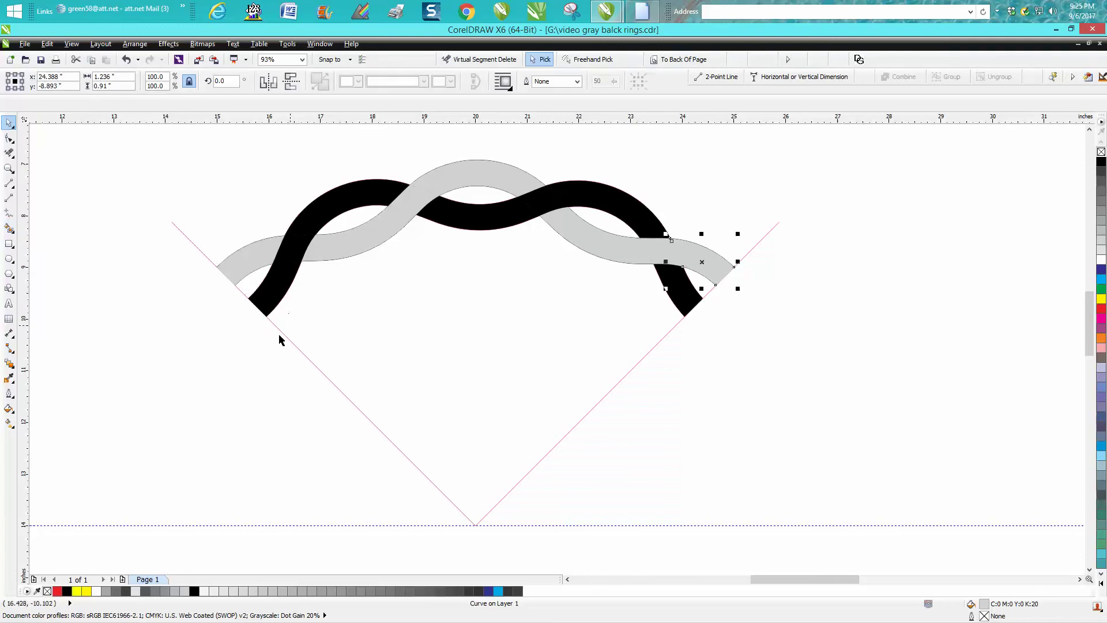
pyautogui.click(287, 340)
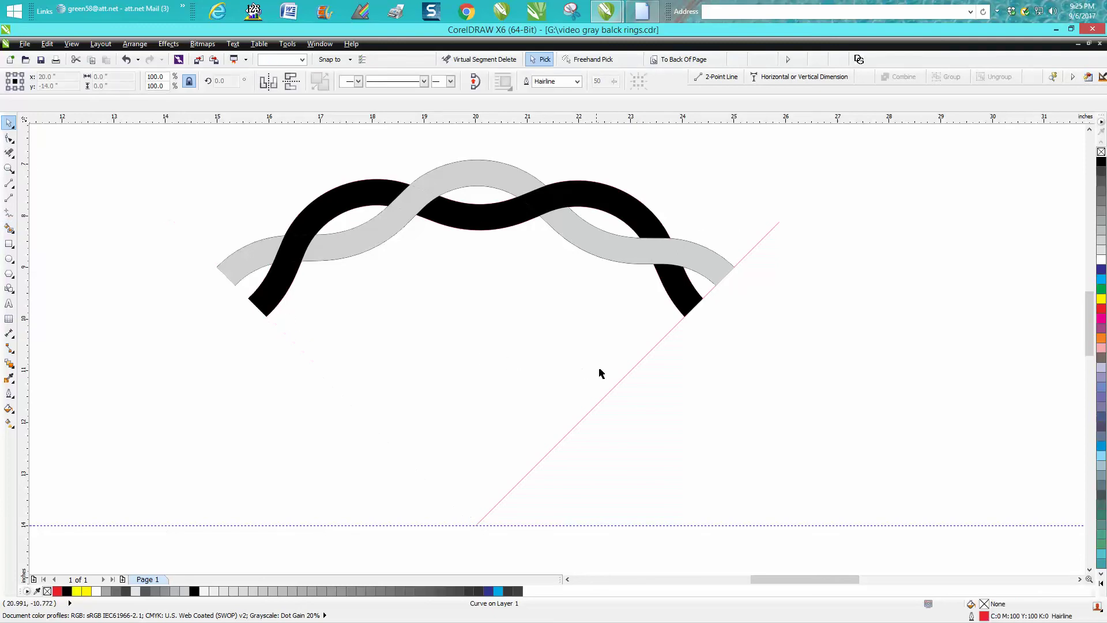
pyautogui.press('Delete')
pyautogui.click(623, 379)
pyautogui.press('Delete')
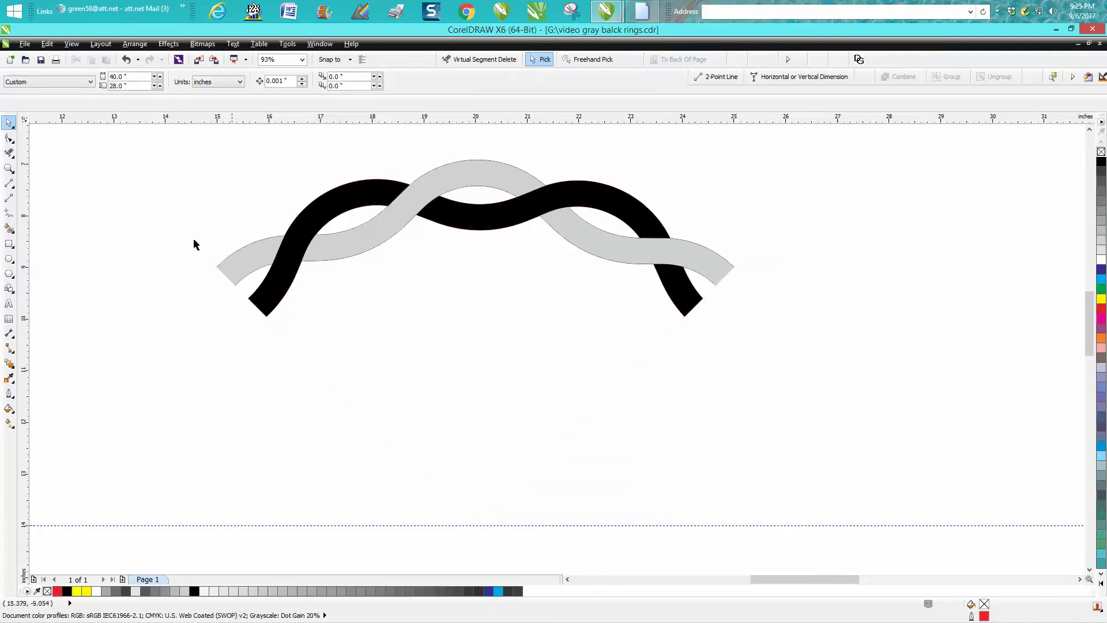
# Group all the woven band pieces and move the group's rotation center straight down onto the horizontal guideline.
pyautogui.moveTo(155, 153); pyautogui.dragTo(791, 371)
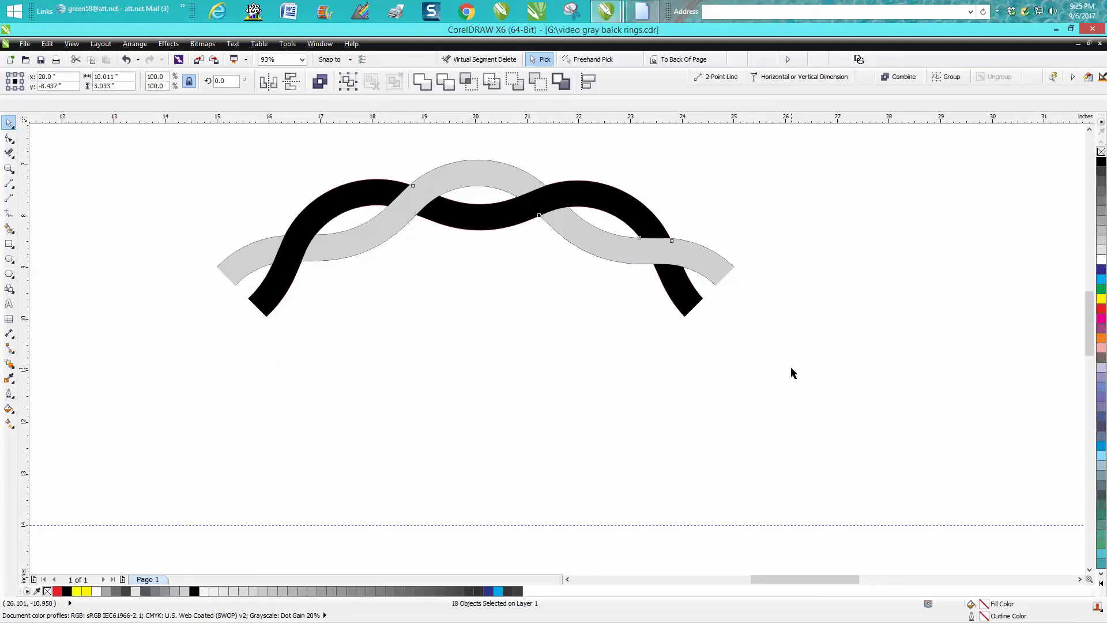
pyautogui.hotkey('ctrl', 'g')
pyautogui.scroll(-3, 640, 324)
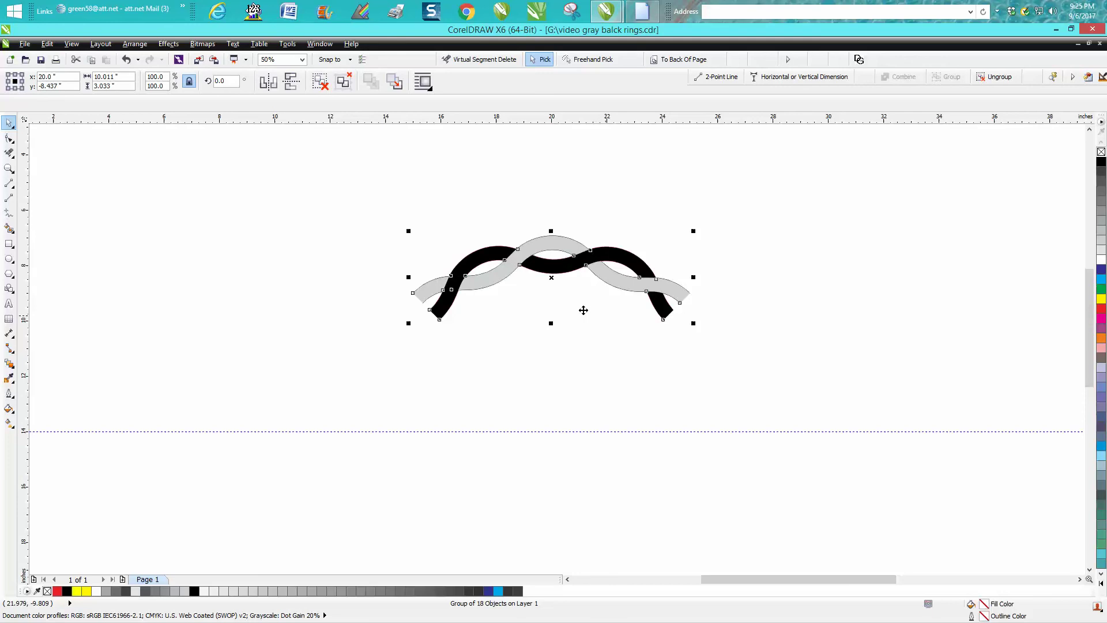
pyautogui.click(552, 280)
pyautogui.moveTo(552, 278); pyautogui.dragTo(556, 433)
pyautogui.click(574, 275)
pyautogui.click(557, 278)
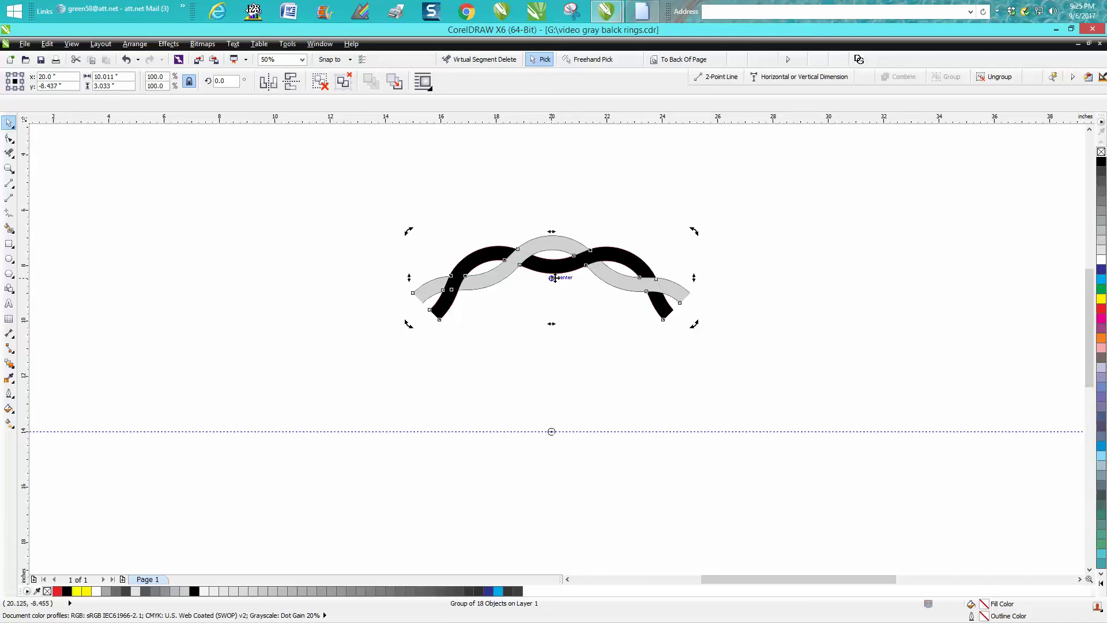
# Rotate copies of the group in 90-degree increments about the guideline center until four sections complete the ring.
pyautogui.doubleClick(229, 83)
pyautogui.write('90')
pyautogui.press('Return')
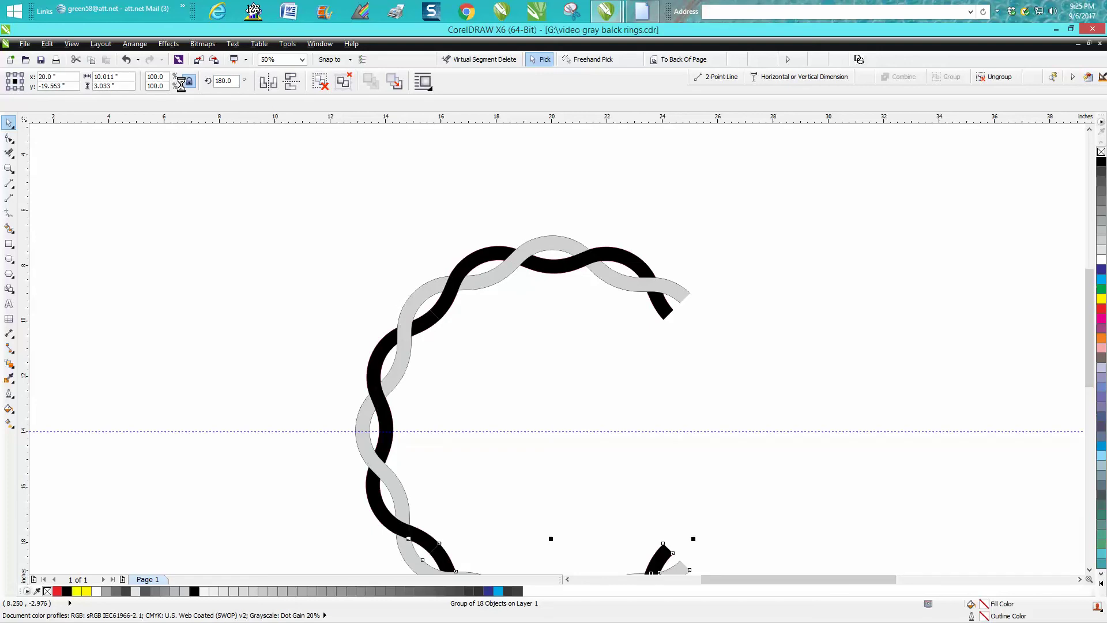
pyautogui.click(823, 247)
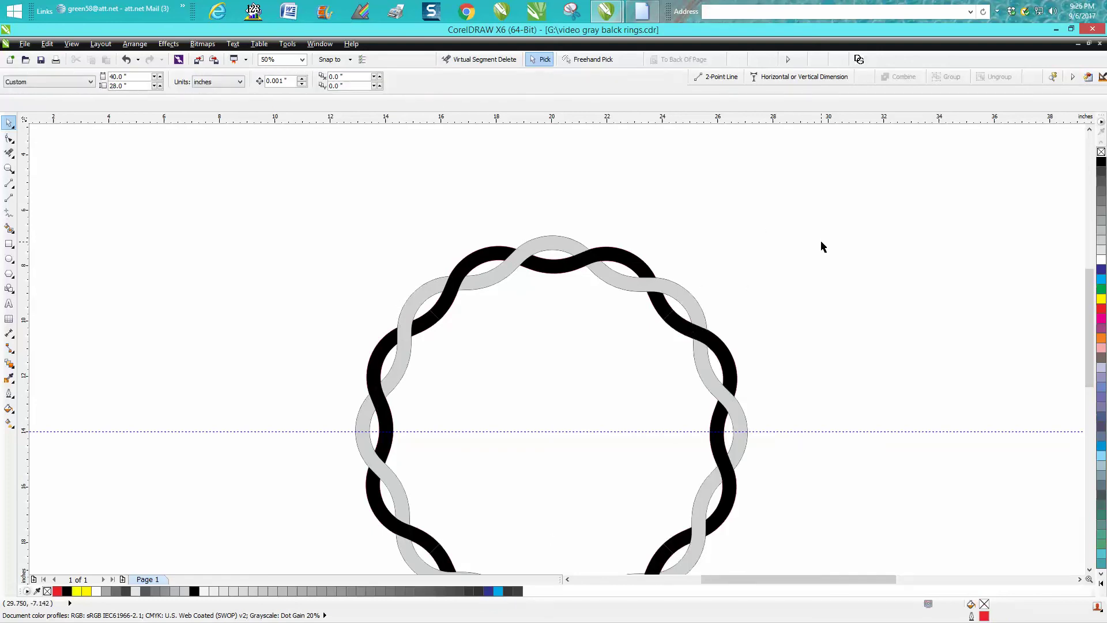
# Delete the horizontal guideline through the ring's center.
pyautogui.scroll(-1, 828, 292)
pyautogui.click(830, 361)
pyautogui.press('Delete')
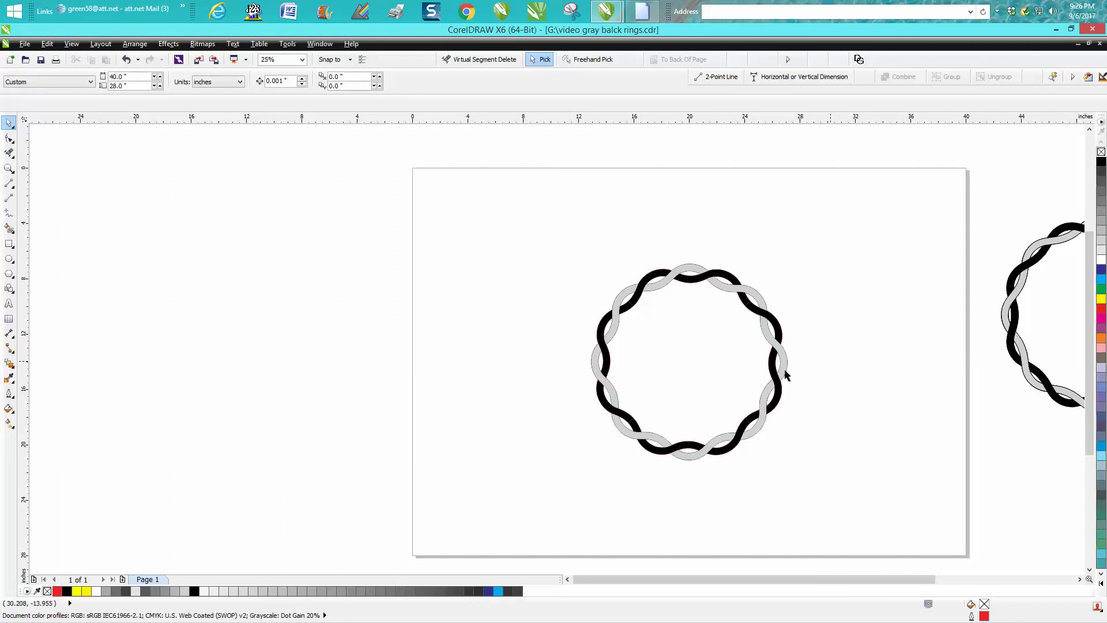
# Remove the seam line across the black band at the ring's upper-left joint with Virtual Segment Delete.
pyautogui.click(8, 168)
pyautogui.moveTo(586, 235); pyautogui.dragTo(772, 347)
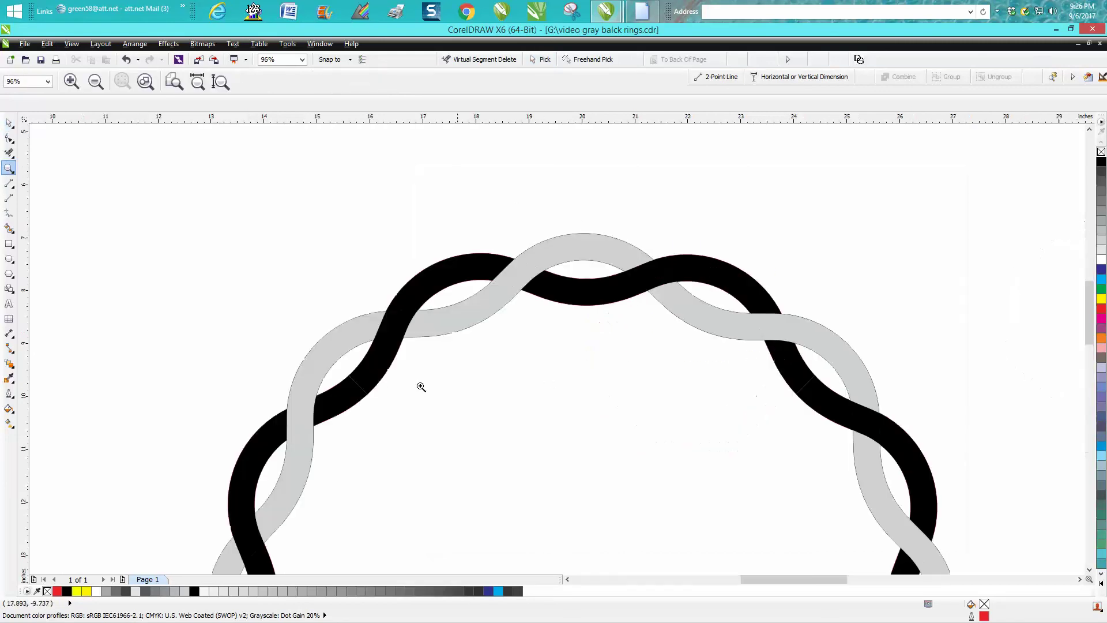
pyautogui.moveTo(301, 348); pyautogui.dragTo(427, 438)
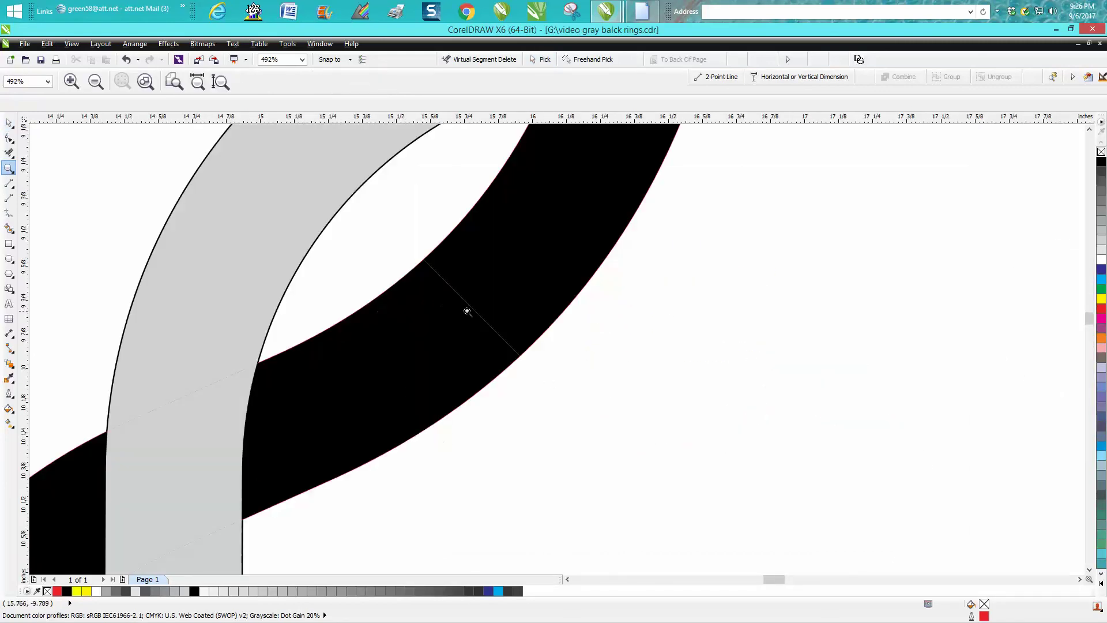
pyautogui.click(8, 122)
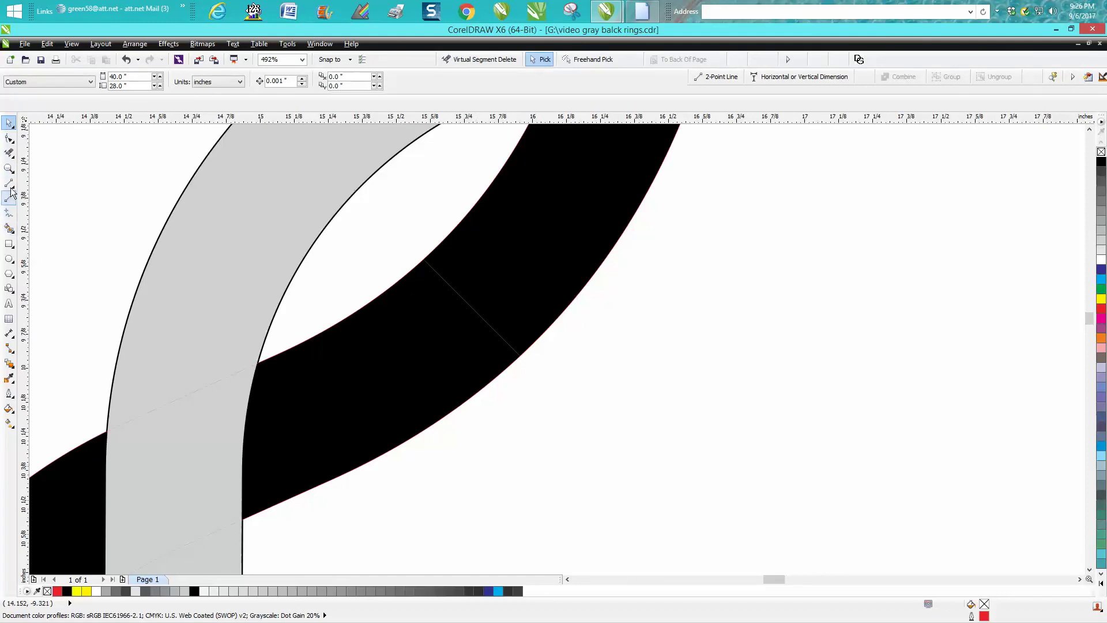
pyautogui.click(12, 156)
pyautogui.click(473, 306)
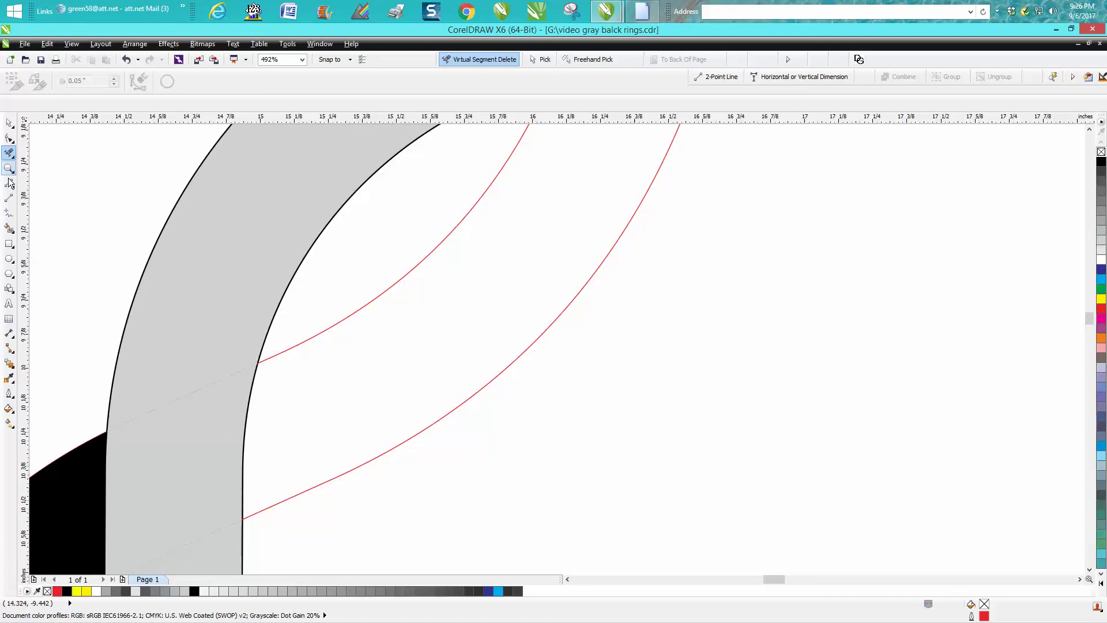
# Fill the opened band section at the ring's upper-left joint with black and no outline using Smart Fill.
pyautogui.click(9, 227)
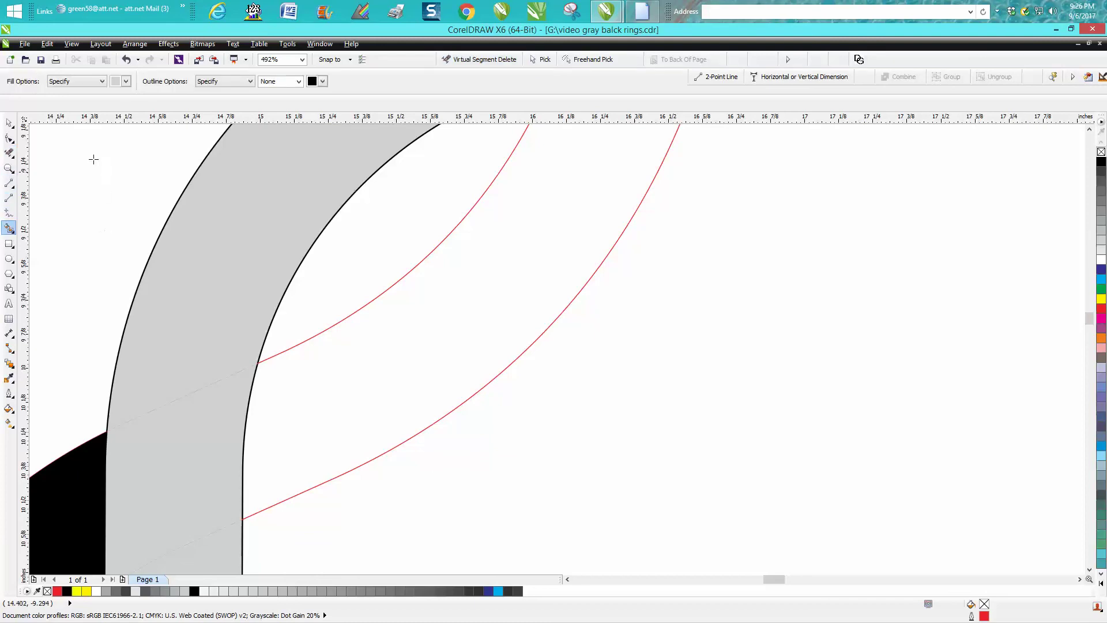
pyautogui.click(126, 82)
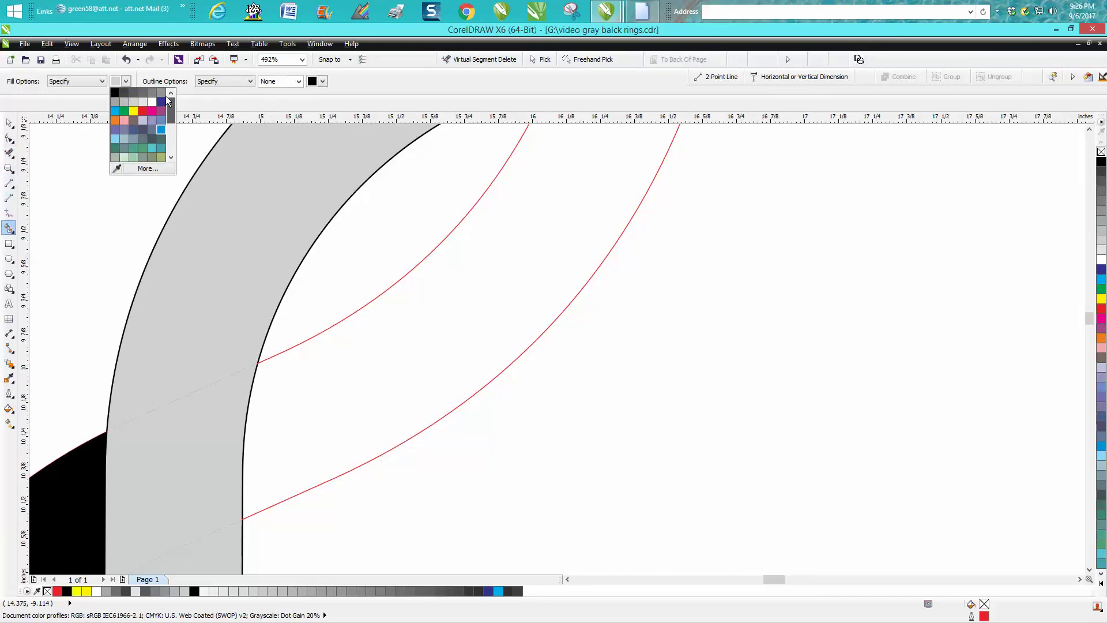
pyautogui.click(115, 92)
pyautogui.click(512, 283)
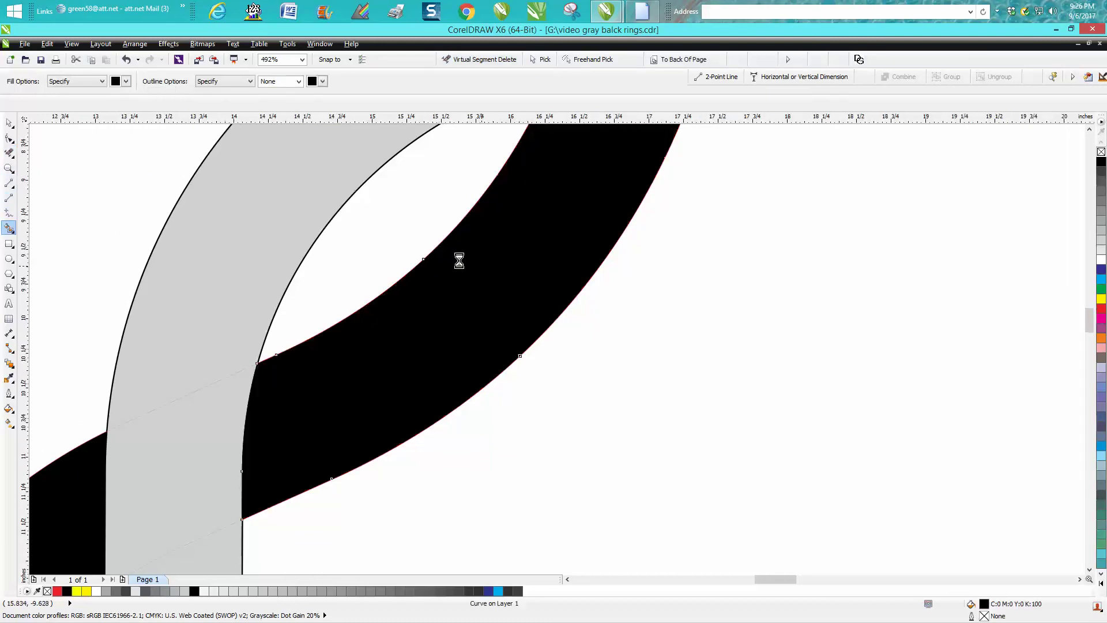
# Delete the seam line across the black band at the ring's upper-right joint and refill the opened section with black.
pyautogui.scroll(-4, 486, 267)
pyautogui.scroll(-1, 376, 268)
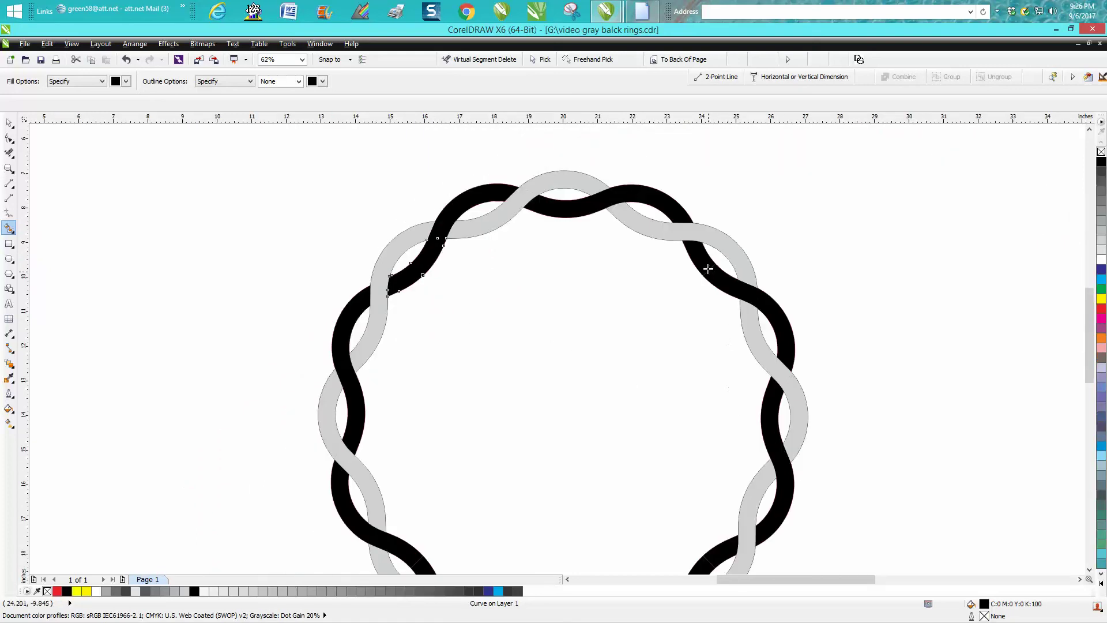
pyautogui.click(8, 167)
pyautogui.moveTo(671, 242); pyautogui.dragTo(846, 323)
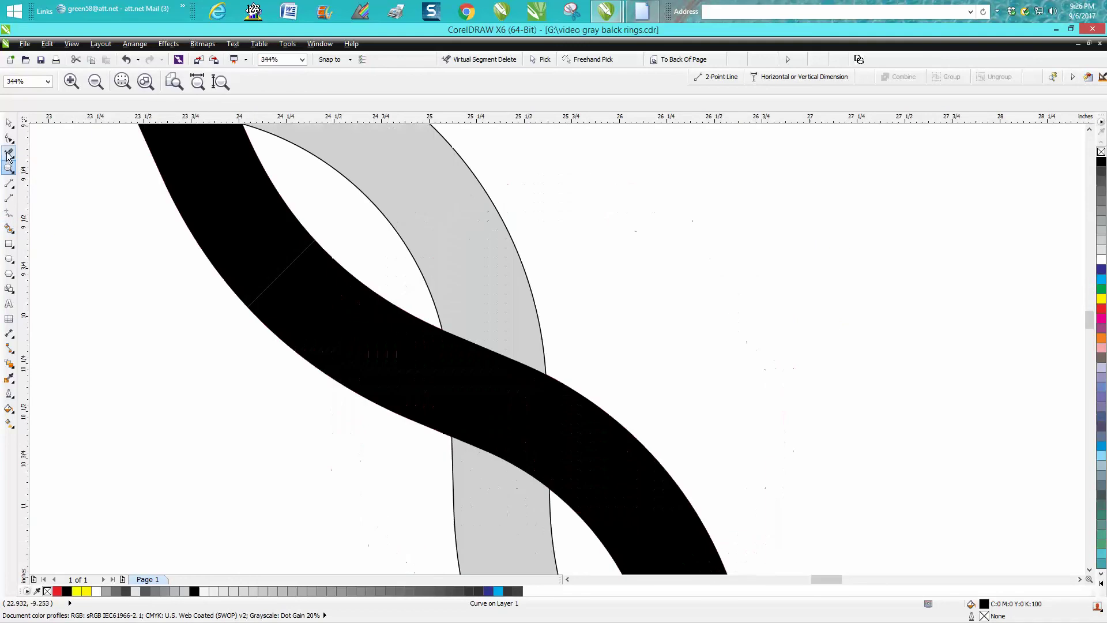
pyautogui.click(8, 153)
pyautogui.click(300, 250)
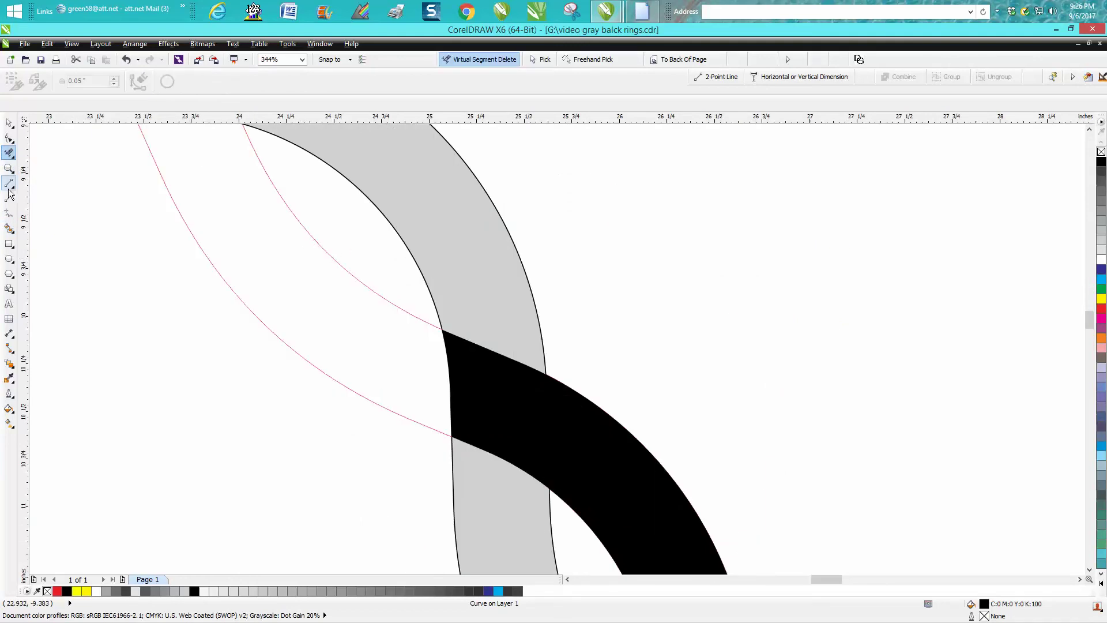
pyautogui.click(10, 228)
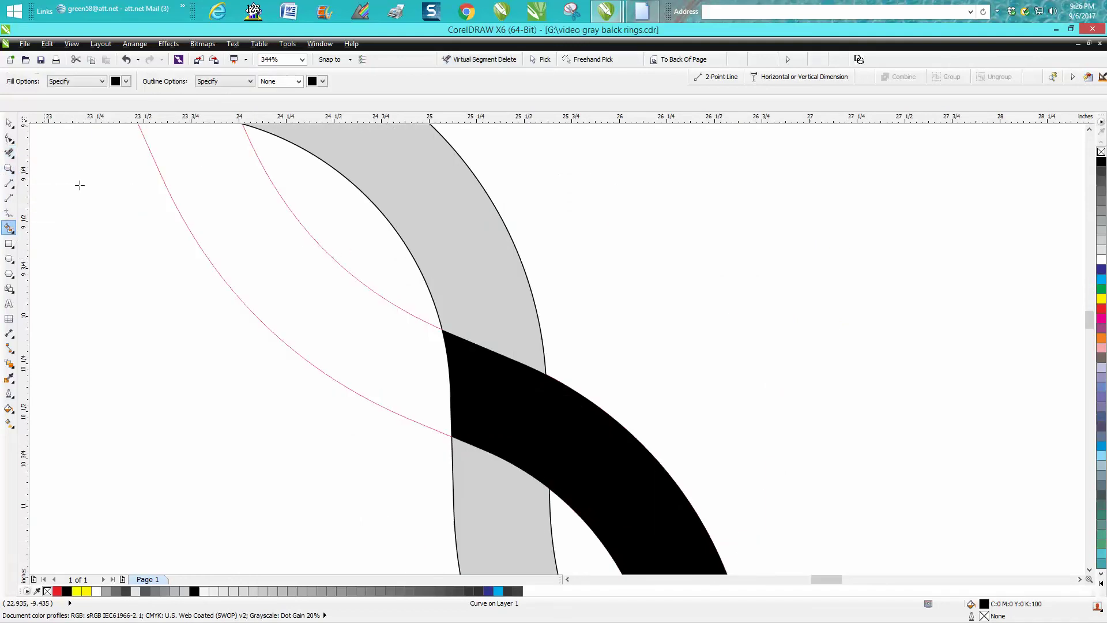
pyautogui.click(208, 182)
pyautogui.scroll(-5, 697, 371)
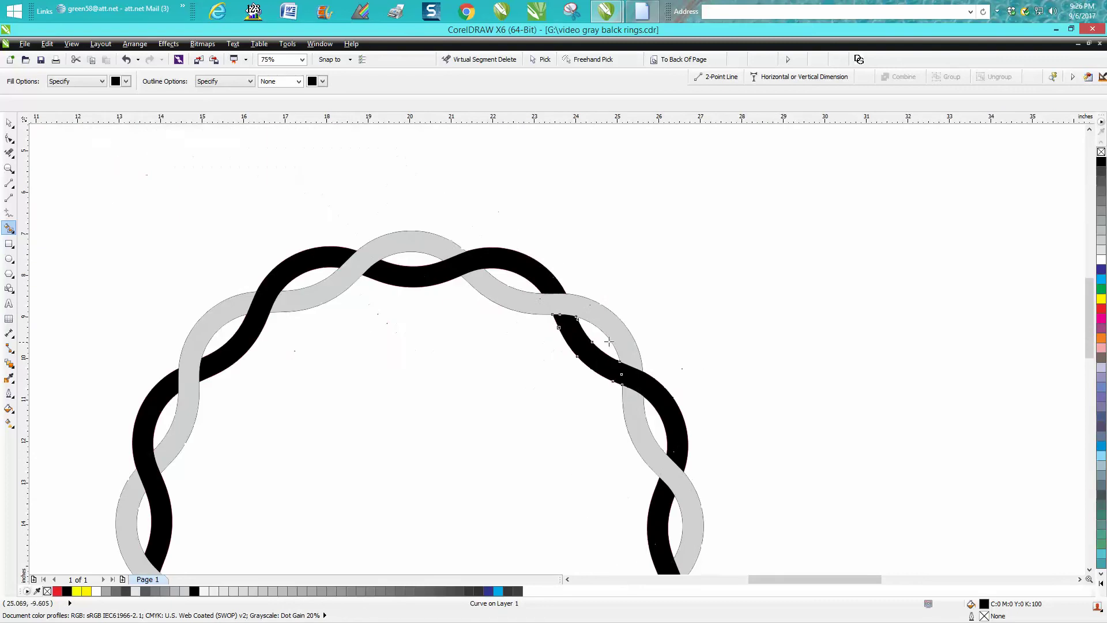
pyautogui.scroll(-2, 573, 334)
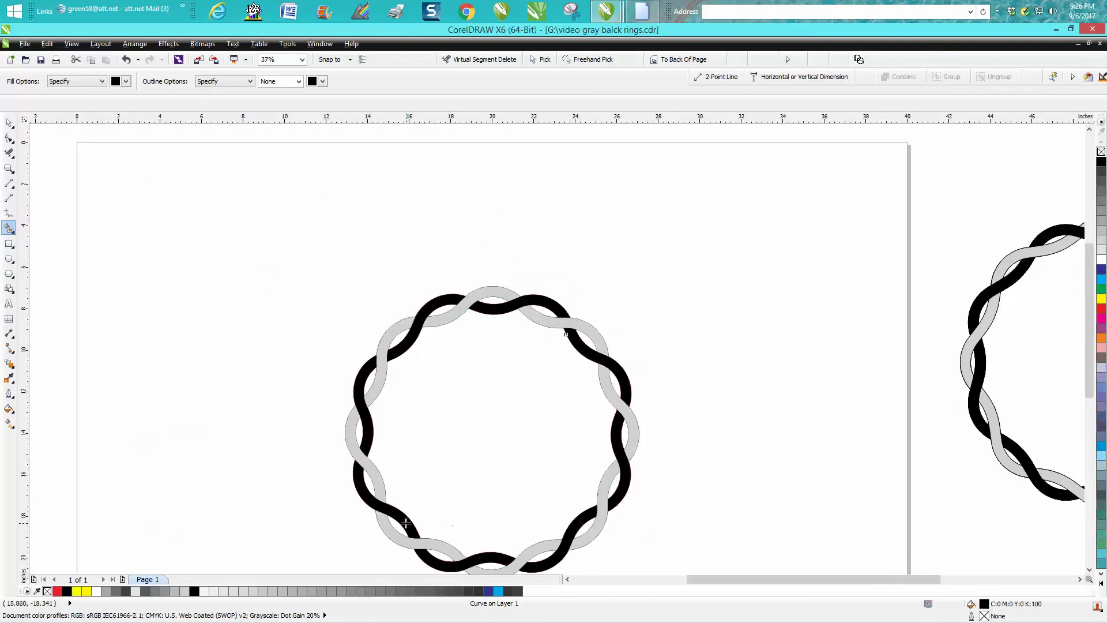
pyautogui.click(9, 168)
pyautogui.rightClick(366, 260)
pyautogui.moveTo(346, 266); pyautogui.dragTo(594, 441)
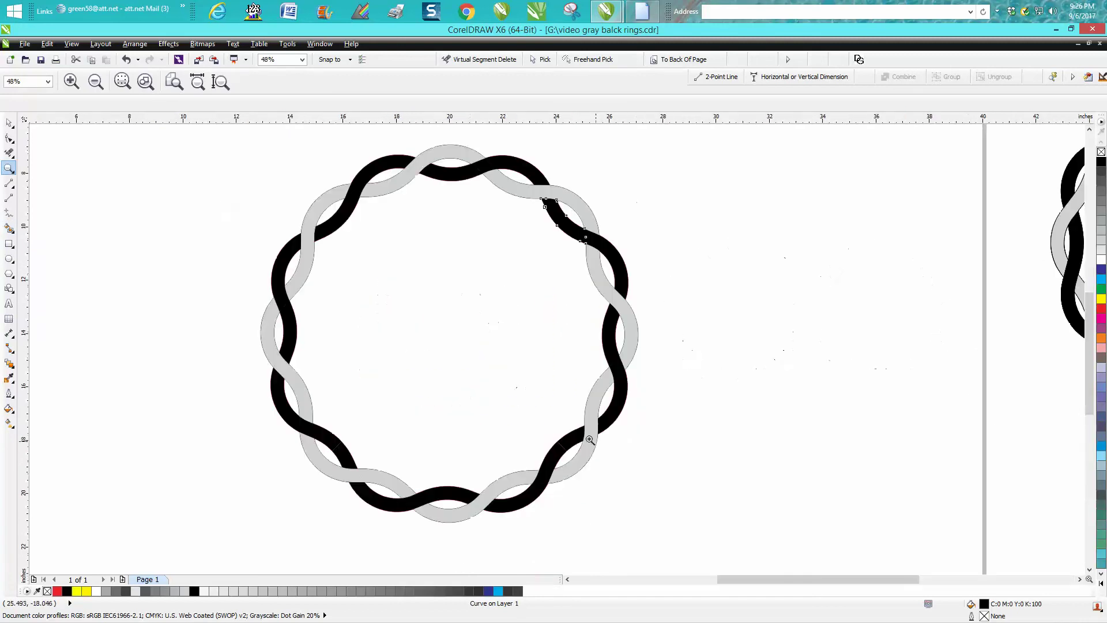
pyautogui.press('space')
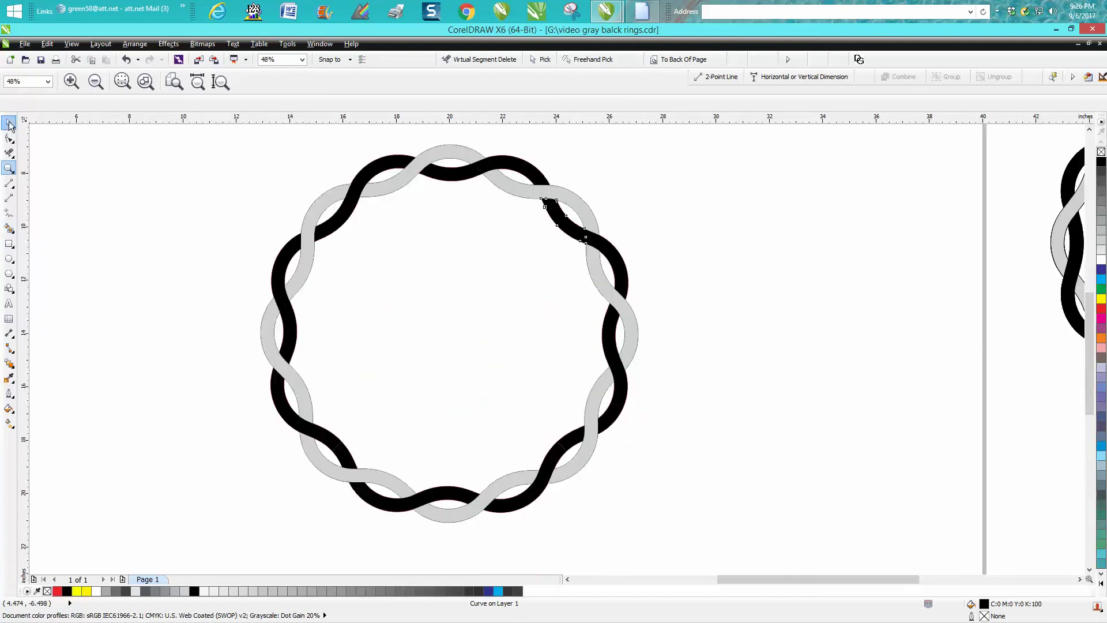